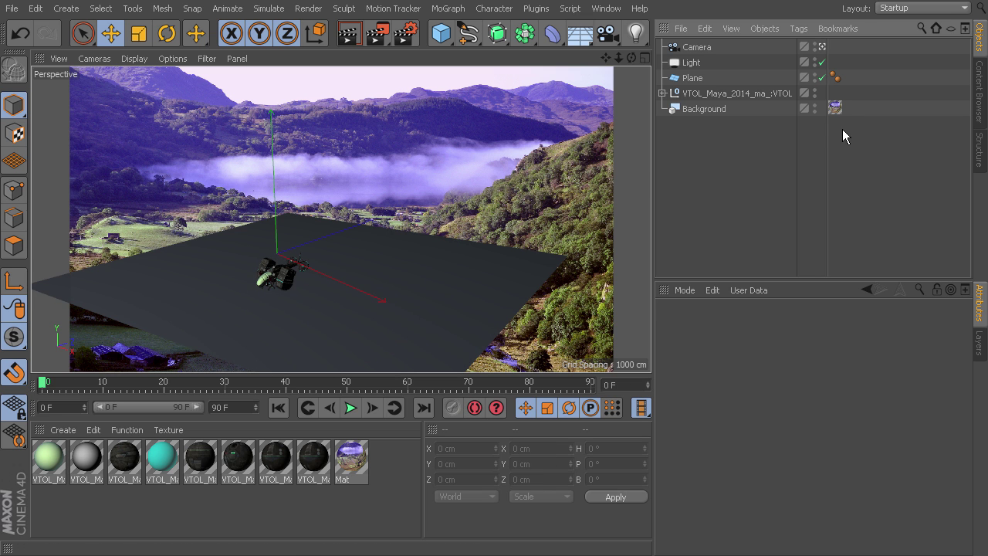
Step: Switch off the Plane's visibility in the Object Manager, leaving only the VTOL over the valley
left_click(822, 77)
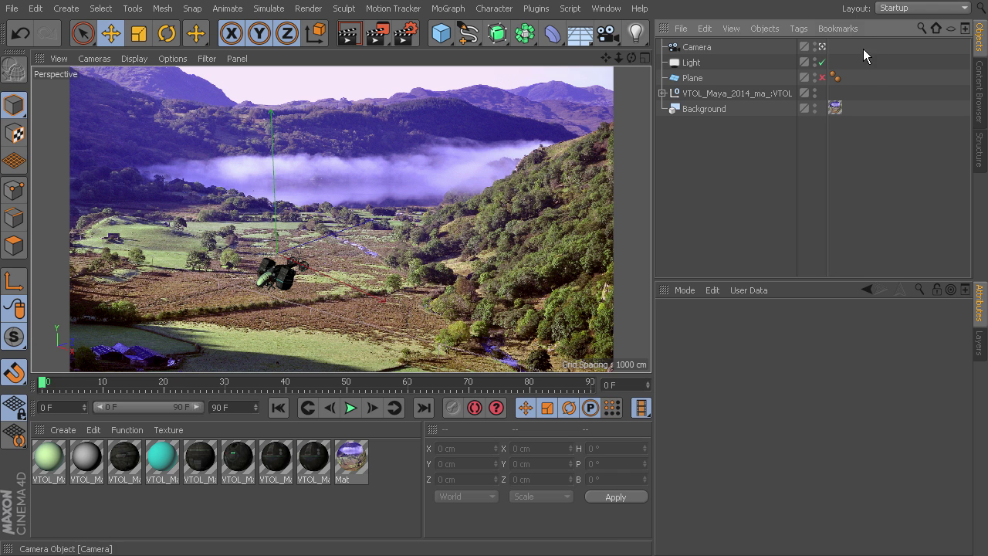
Step: Re-enable the Plane and frame an Interactive Render Region around the ship and its shadow
left_click(822, 77)
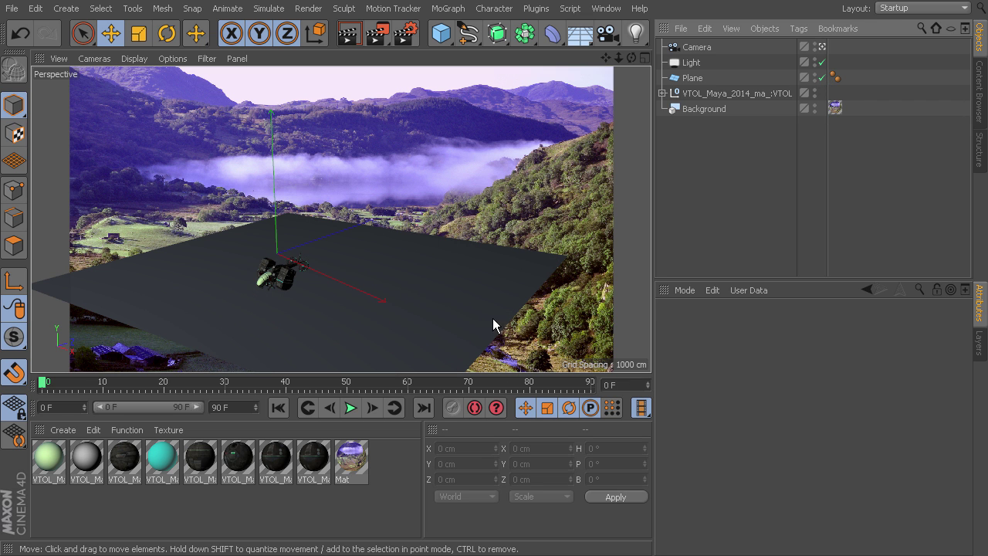
left_click(310, 8)
left_click(334, 172)
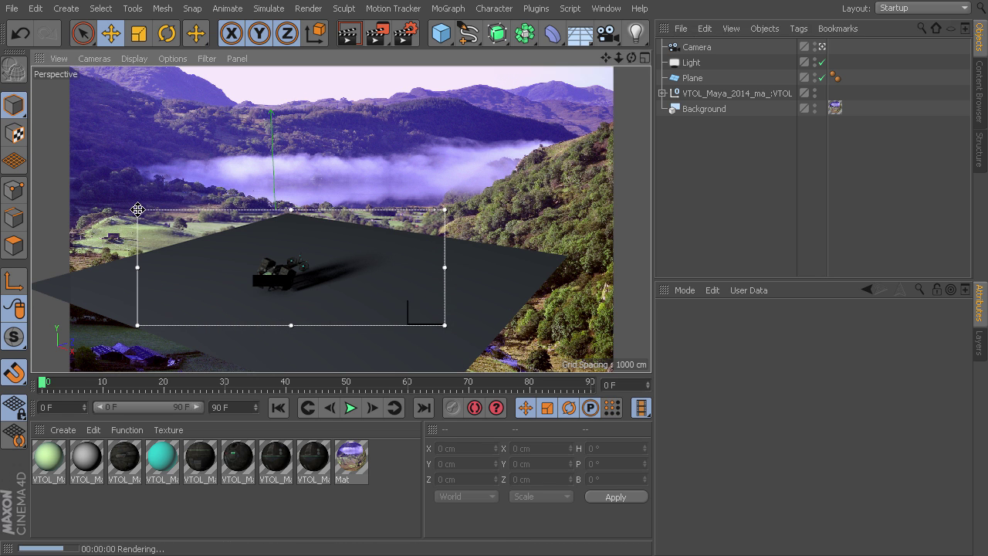
left_click_drag(137, 210, 195, 217)
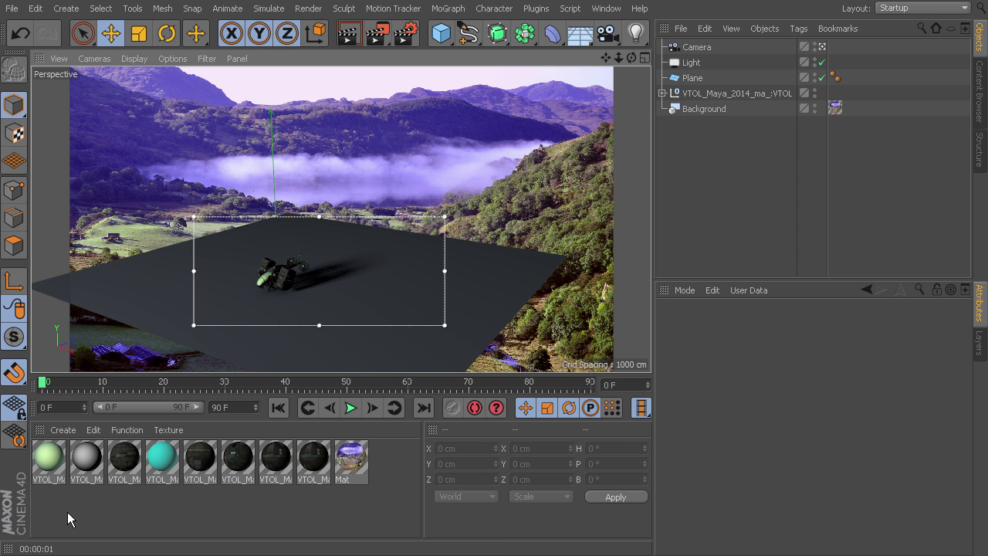
Step: Create material Mat.1 and turn off its Color and Reflectance channels
left_click(64, 430)
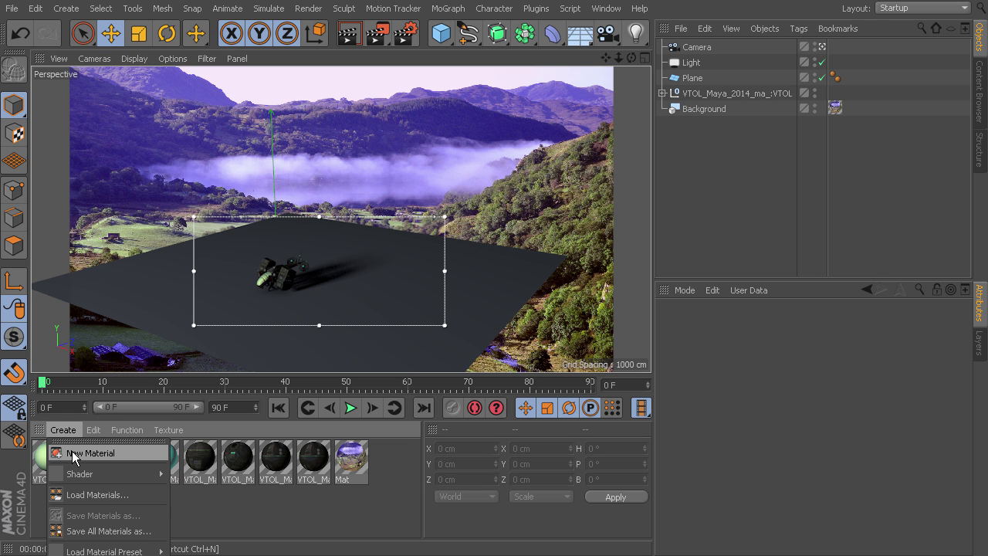
left_click(74, 454)
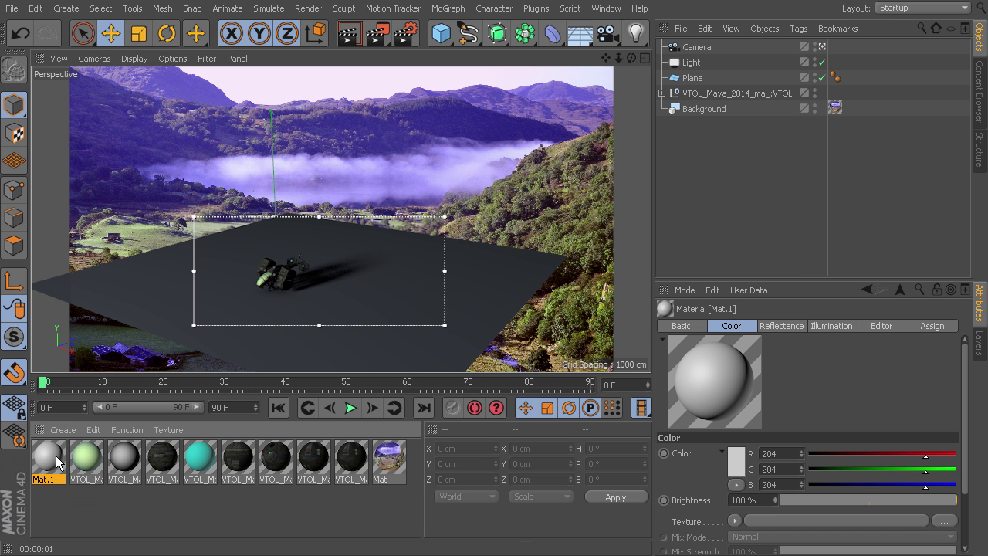
double_click(52, 456)
left_click_drag(515, 3, 780, 69)
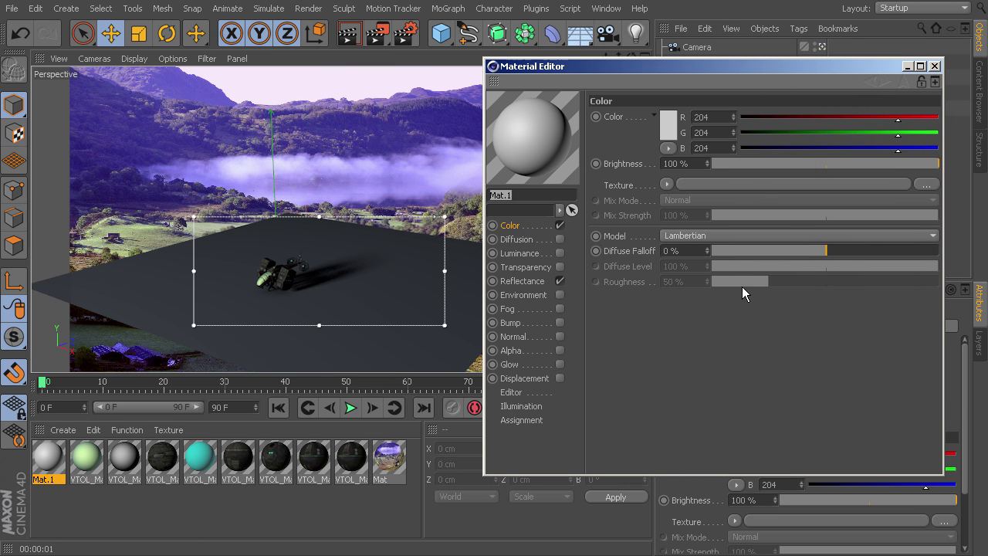
left_click(560, 225)
left_click(560, 281)
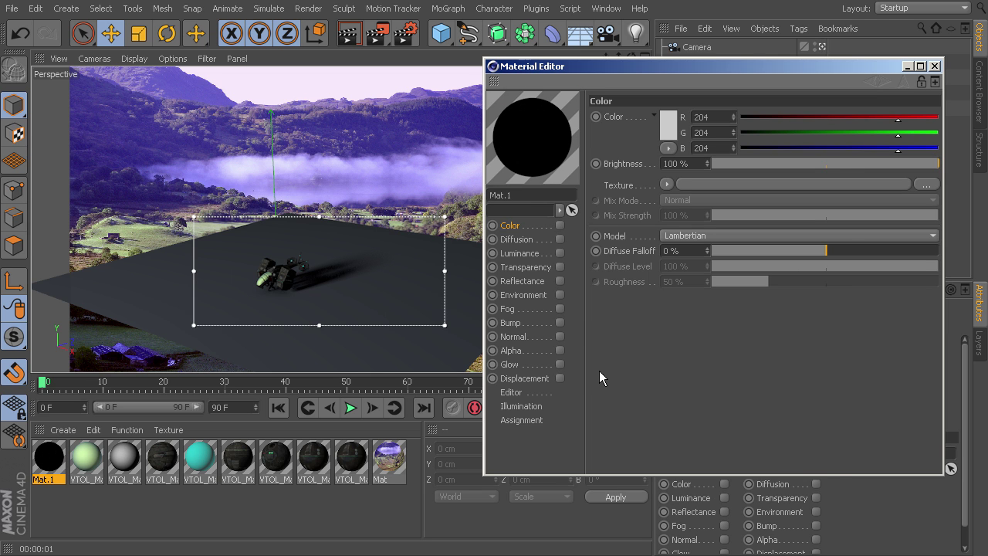
Step: Enable Mat.1's Alpha channel with a Shadow Catcher texture and Invert ticked
left_click(560, 350)
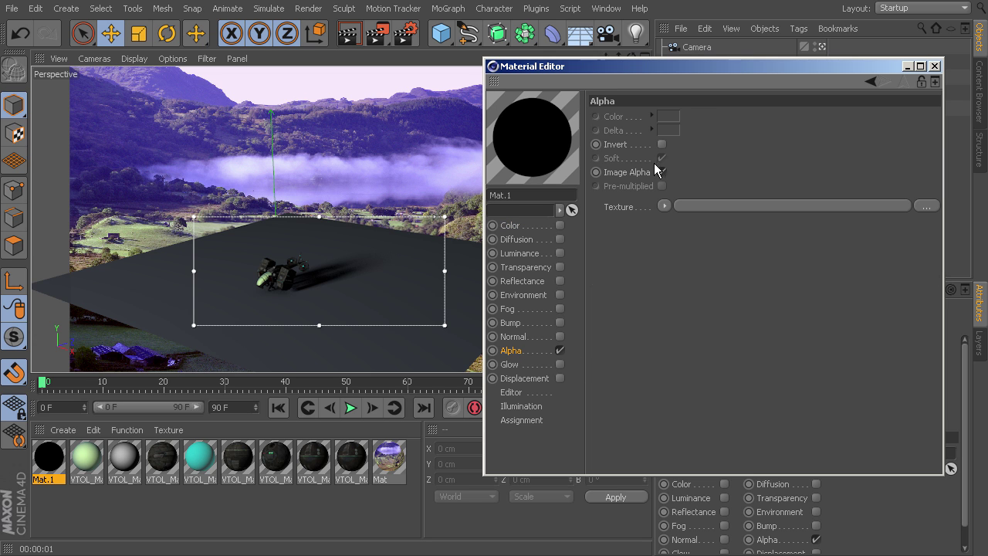
left_click(665, 206)
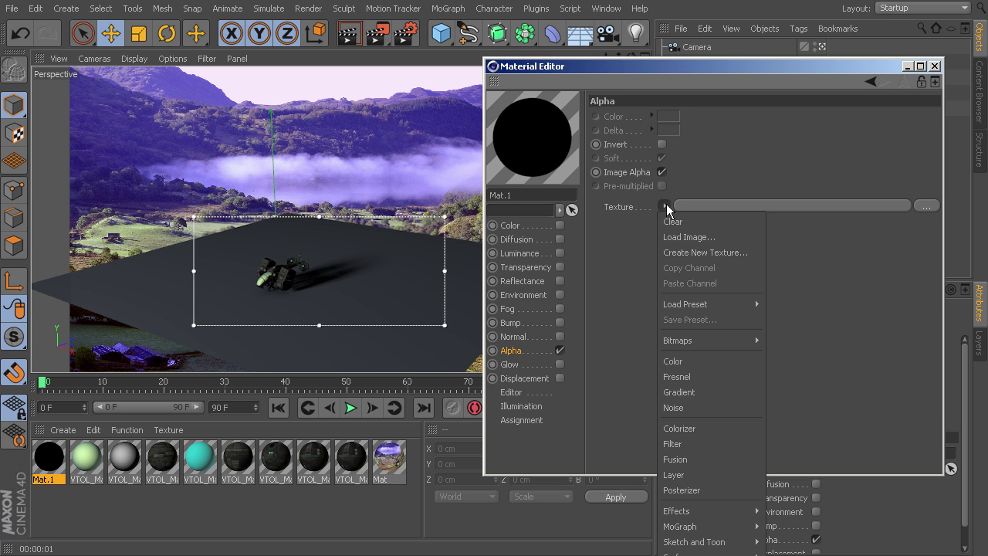
left_click(717, 70)
left_click_drag(718, 69, 603, 0)
left_click(555, 5)
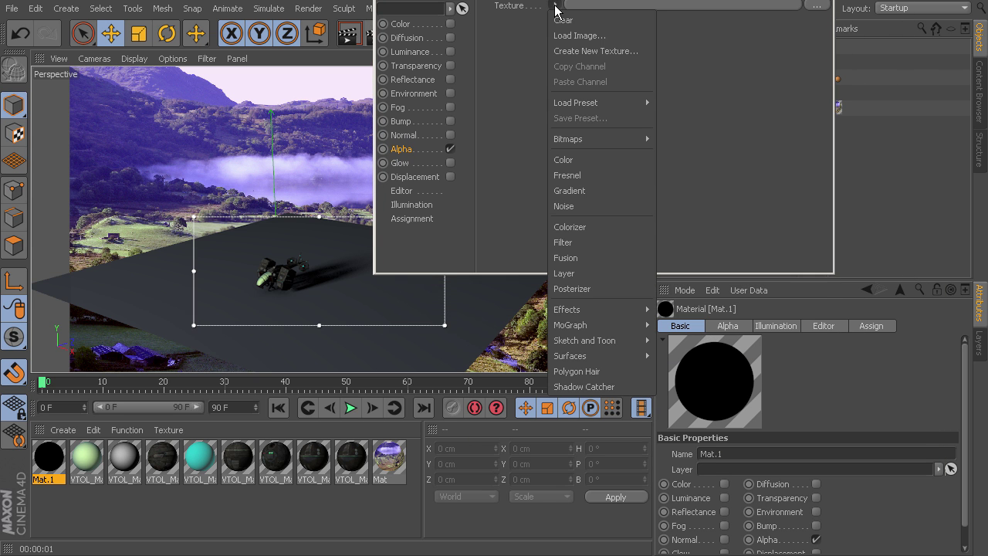
left_click(590, 389)
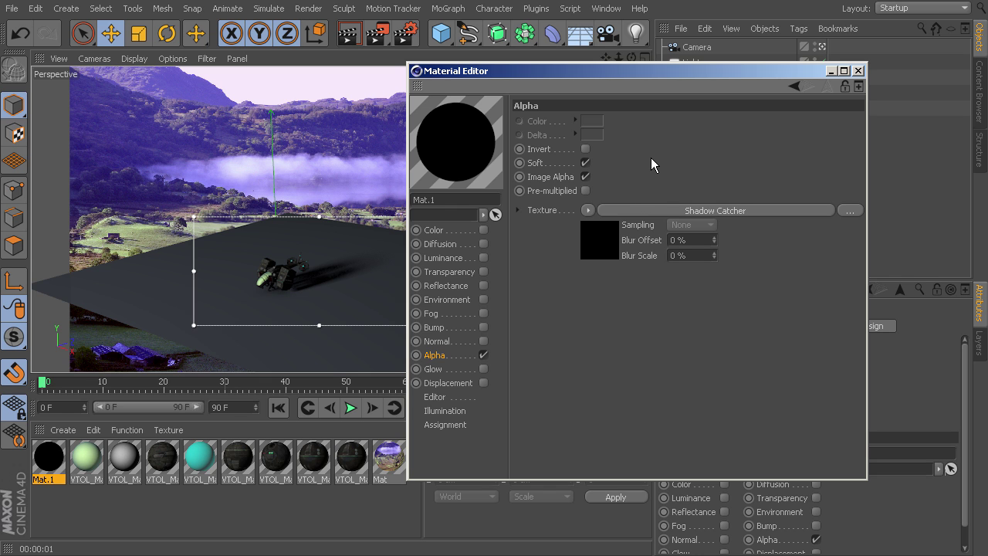
left_click(585, 149)
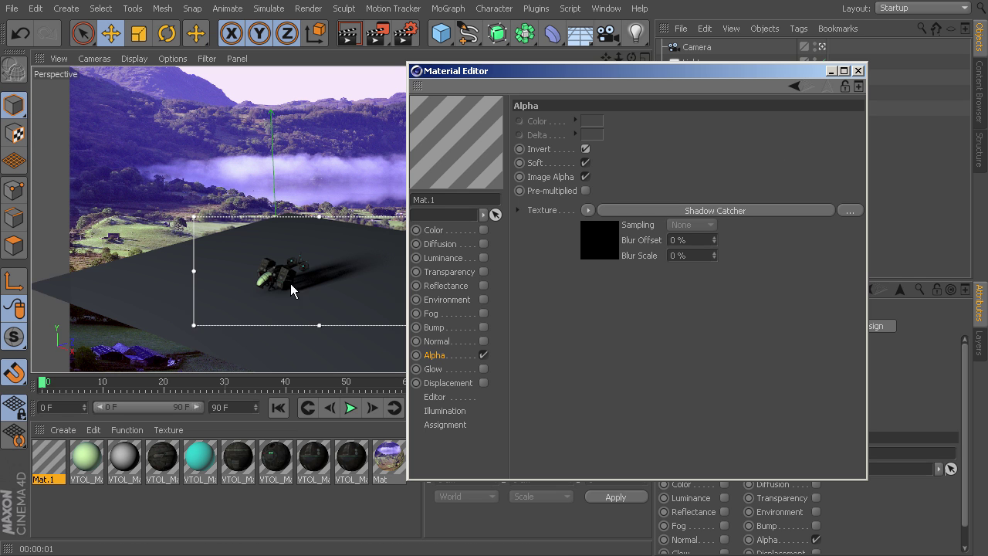
Step: Close the Material Editor and drag Mat.1 onto the Plane in the Object Manager
left_click(860, 71)
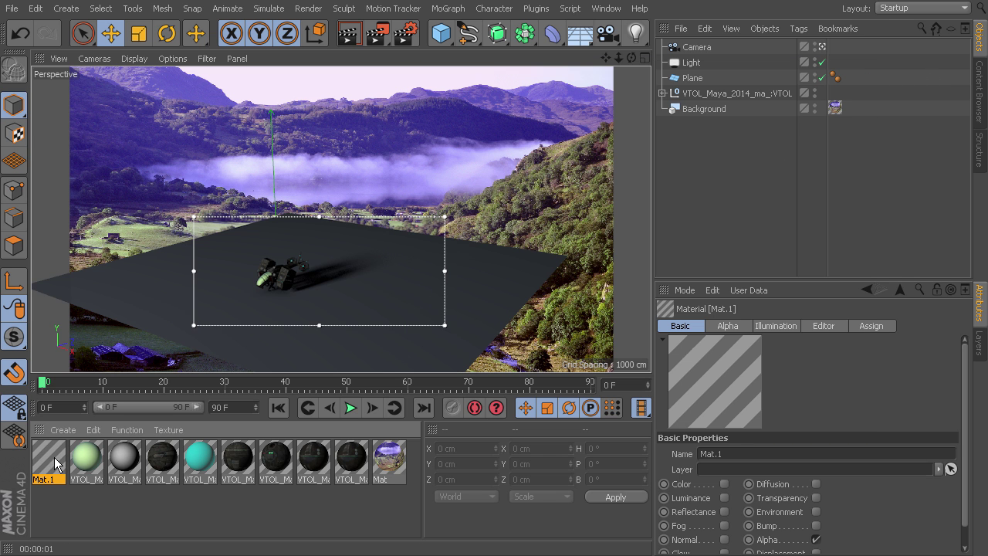
left_click_drag(53, 463, 164, 286)
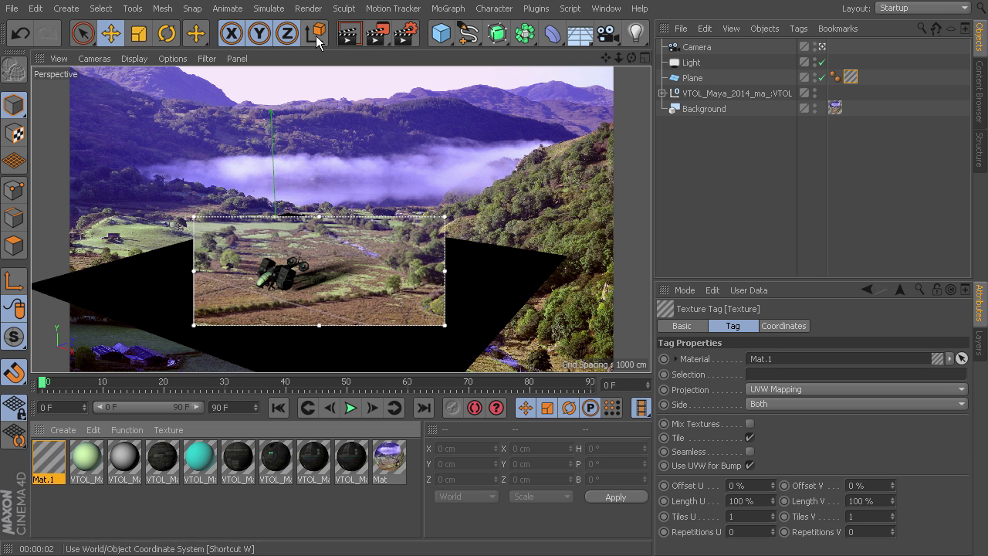
Step: Enable saving and multi-pass in Render Settings, saving the regular image as renders\Shot1
left_click(309, 8)
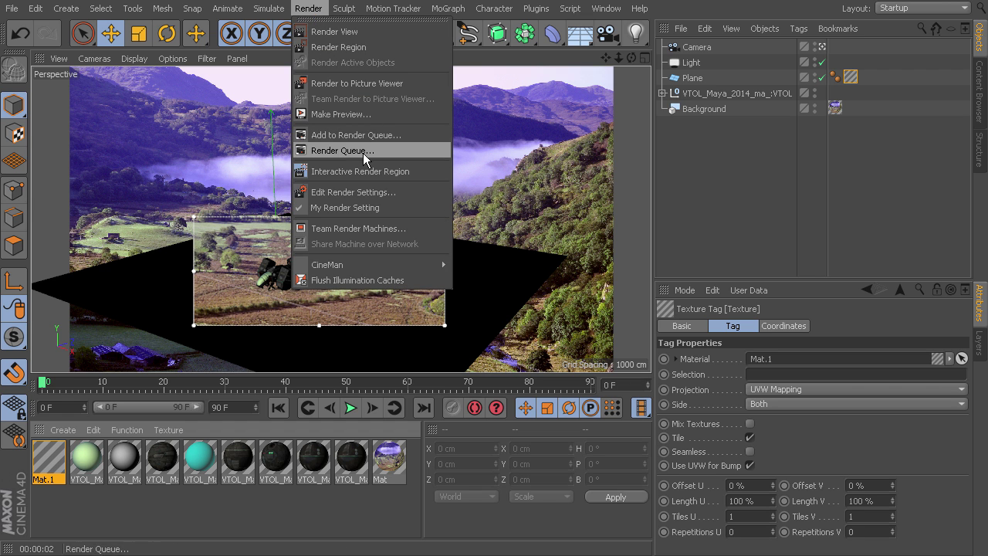
left_click(328, 192)
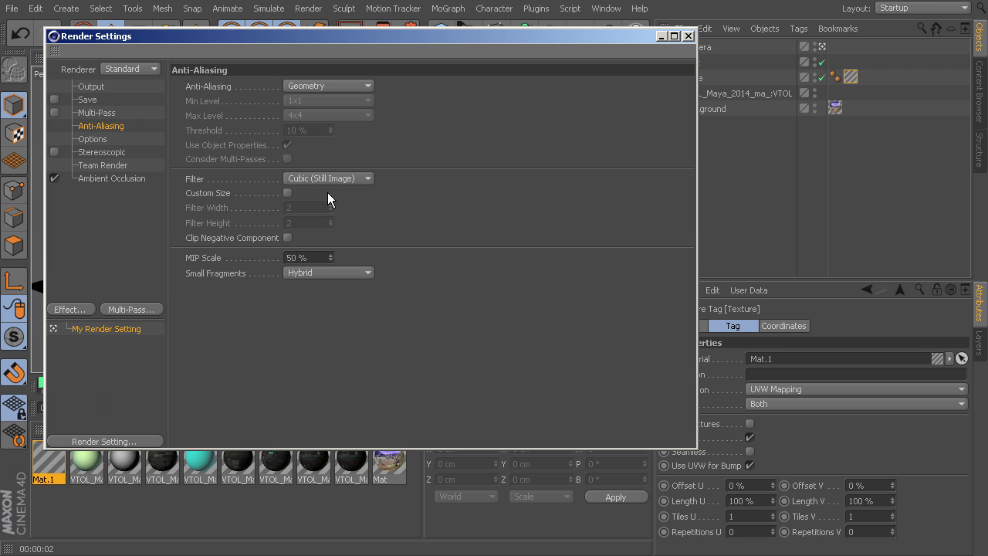
left_click_drag(353, 39, 486, 64)
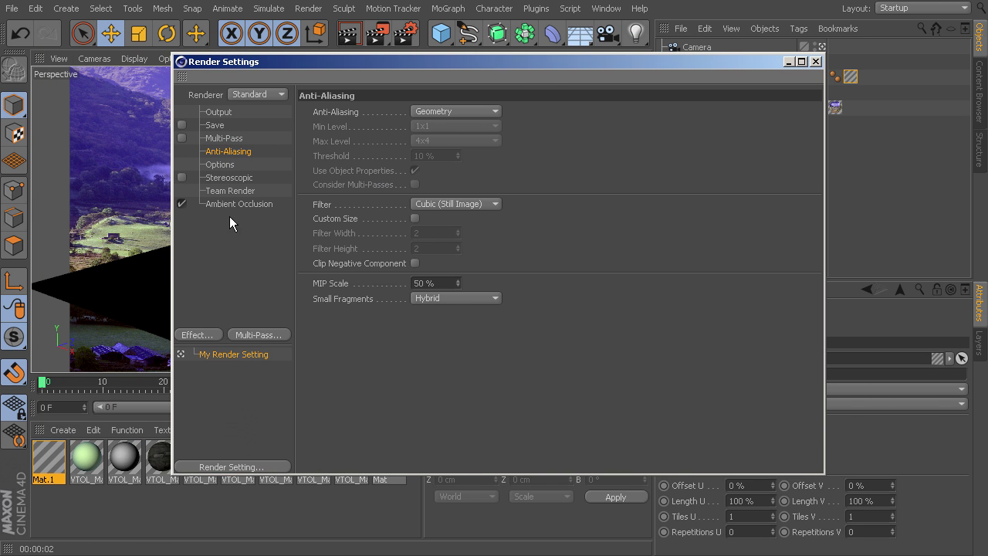
left_click(212, 125)
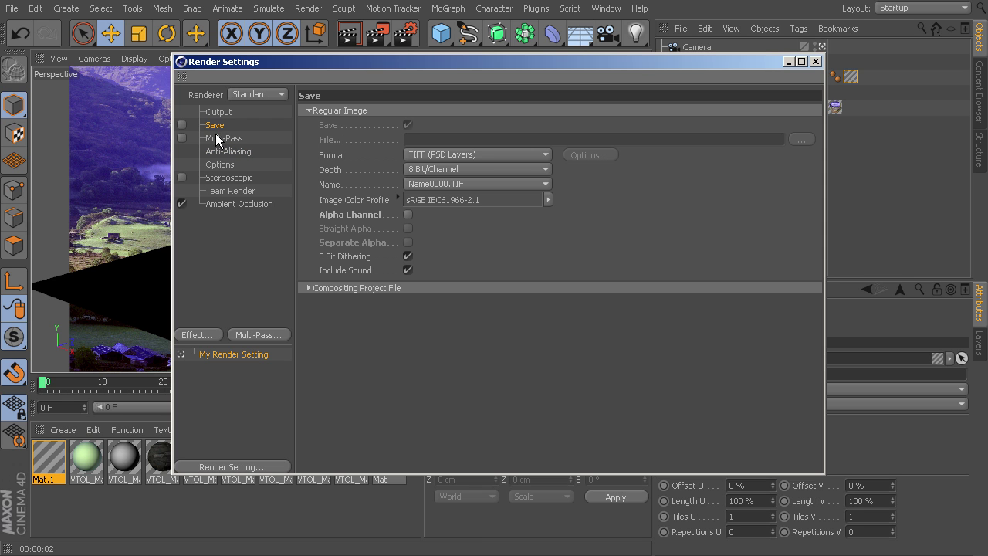
left_click(182, 125)
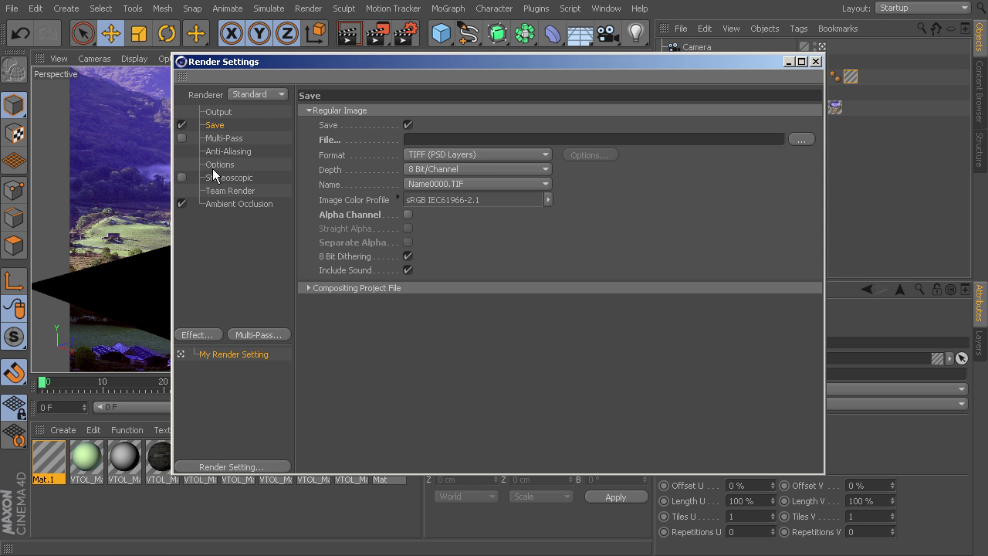
left_click(182, 138)
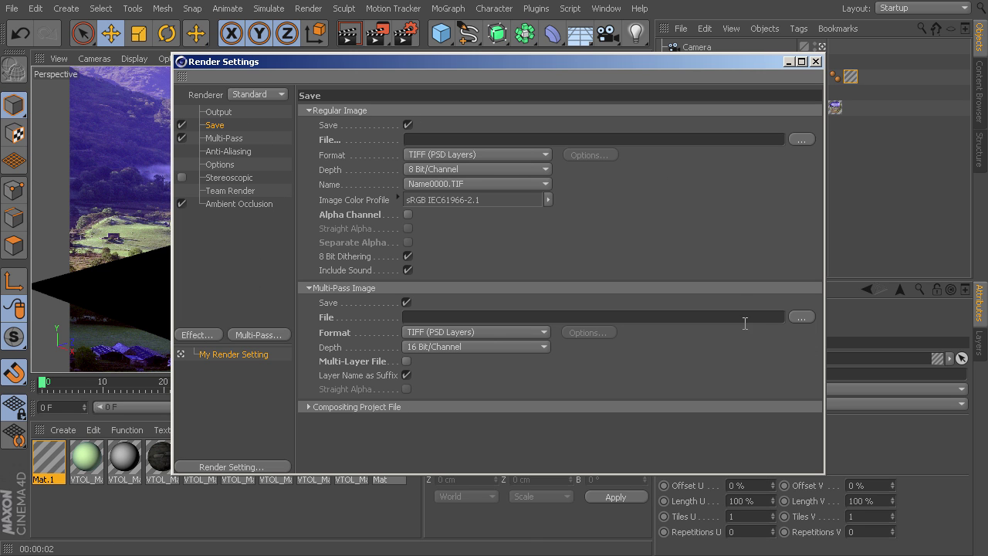
left_click(800, 139)
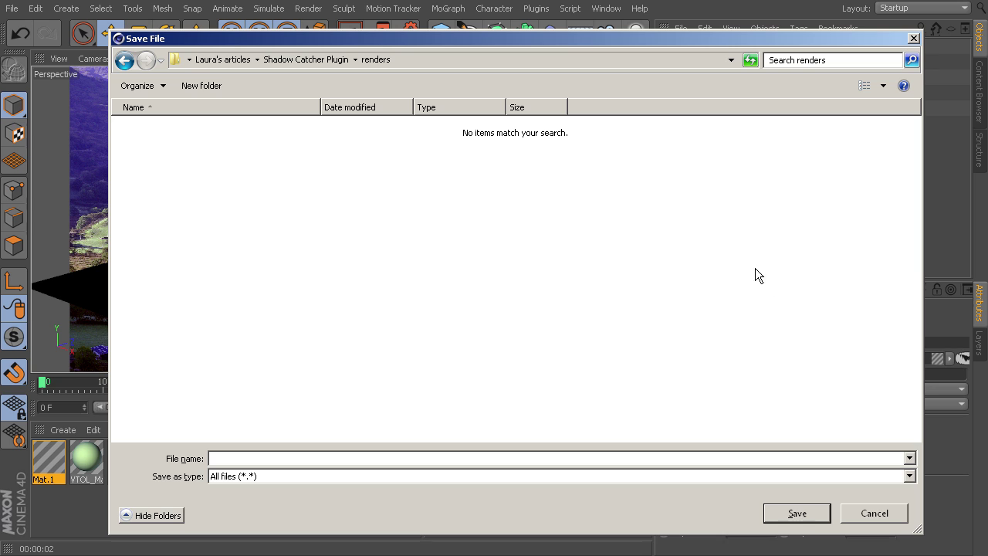
left_click(239, 457)
type("Shot1")
left_click(796, 513)
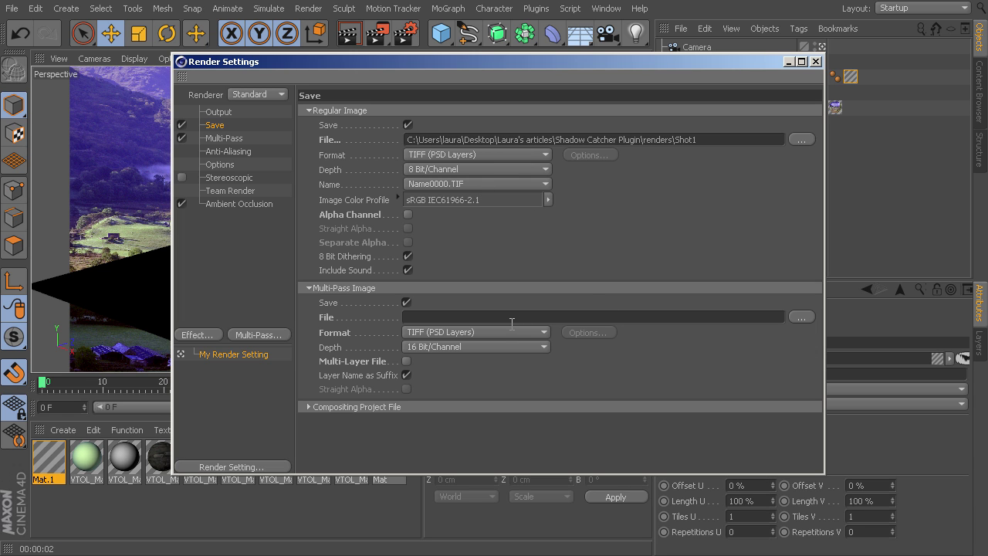
Step: Include an alpha channel and save the multi-pass image as renders\buffer1, TIFF (PSD Layers)
left_click(409, 215)
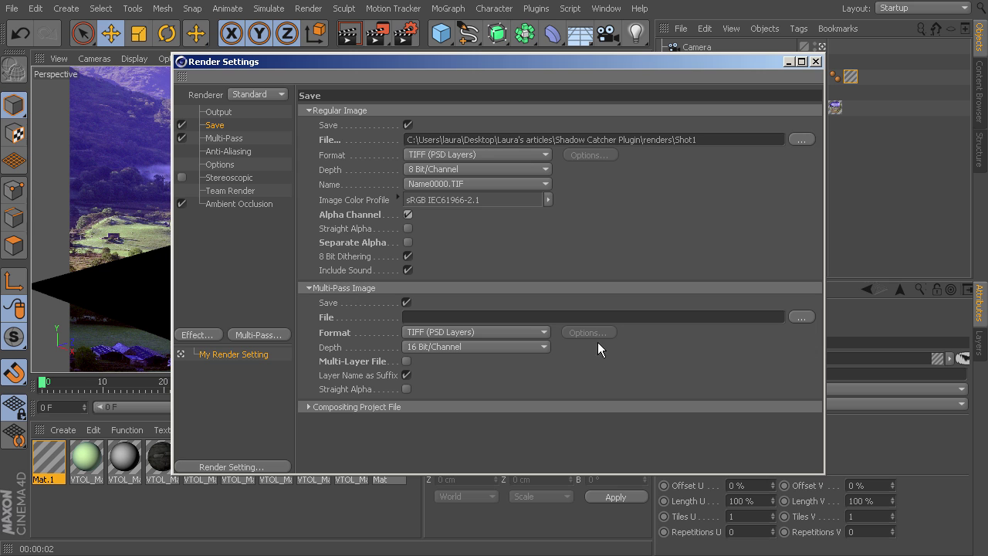
left_click(801, 317)
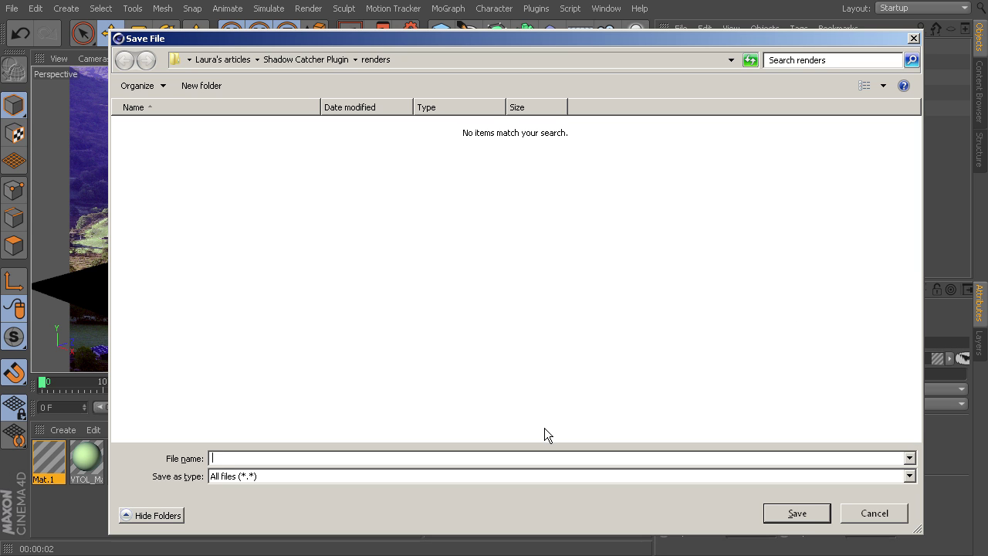
type("buffer1")
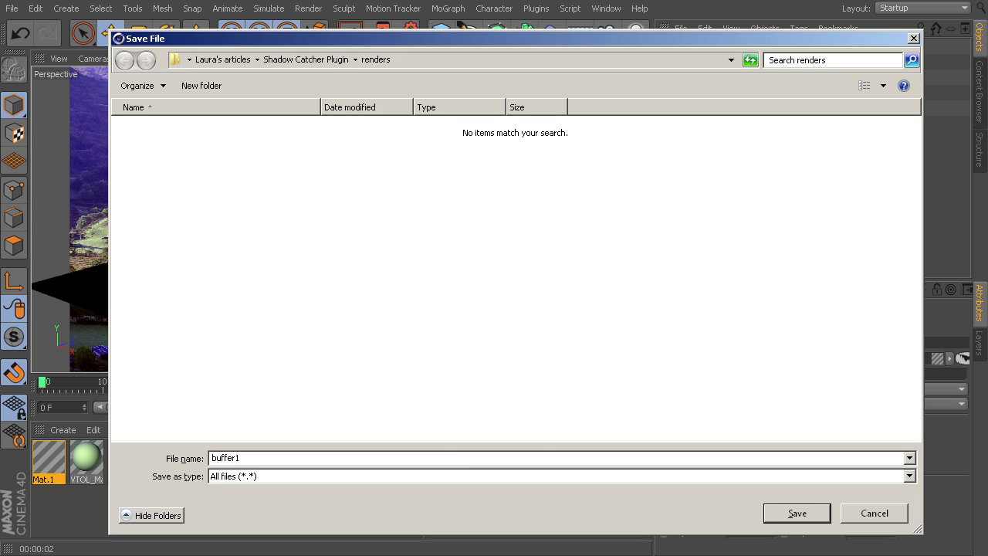
left_click(797, 512)
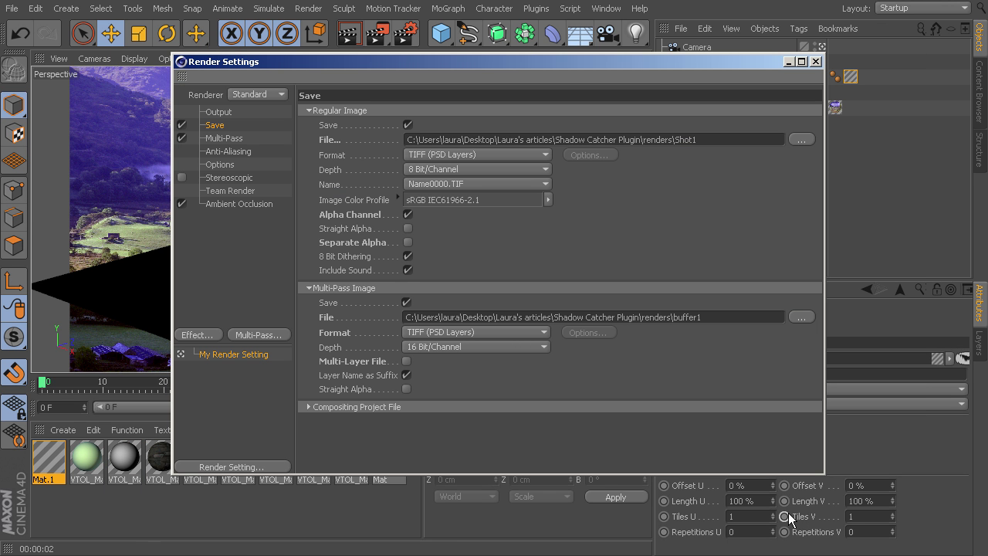
Step: Close the Render Settings window to return to the VTOL scene preview
left_click(815, 62)
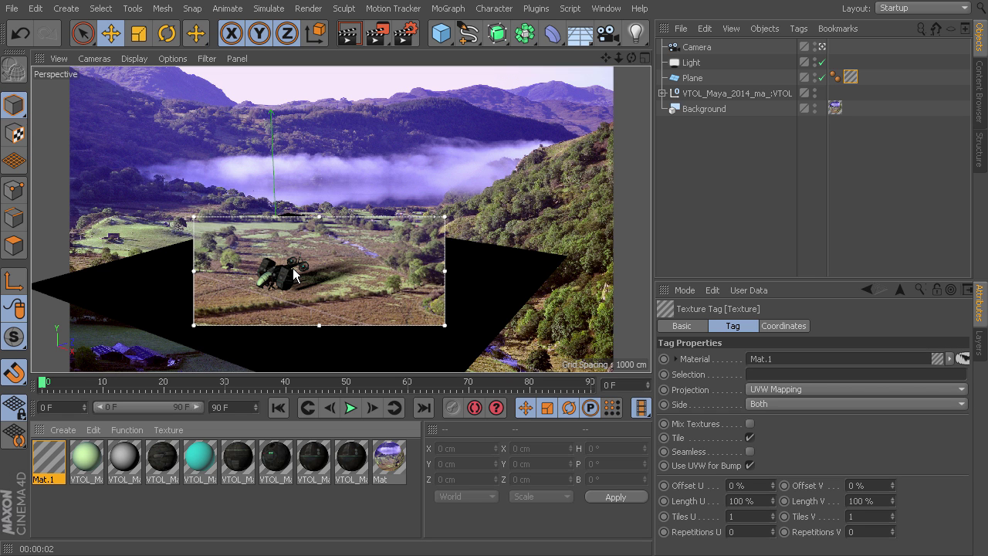
Step: Add a Compositing tag to the VTOL null with Object Buffer 1 enabled
left_click(704, 92)
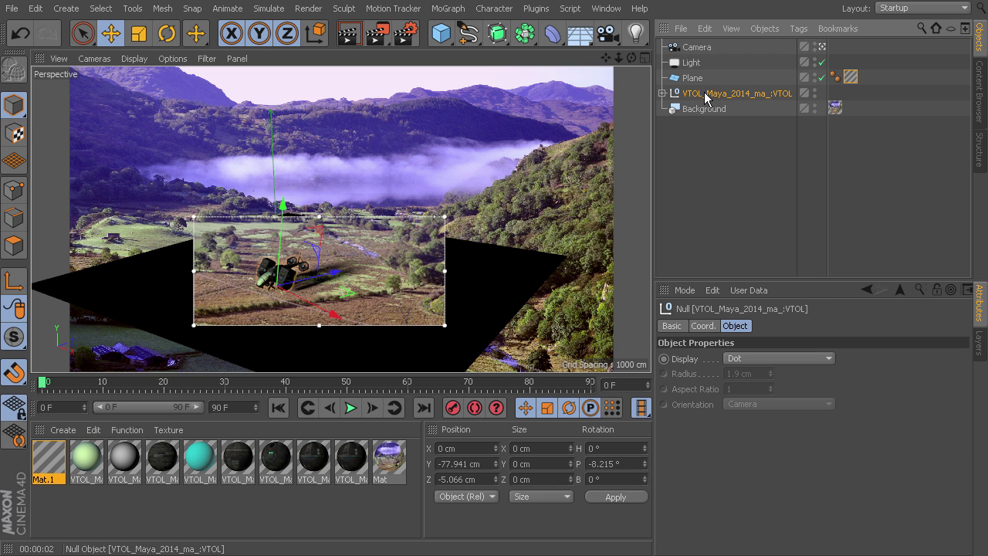
left_click(799, 29)
mouse_move(809, 52)
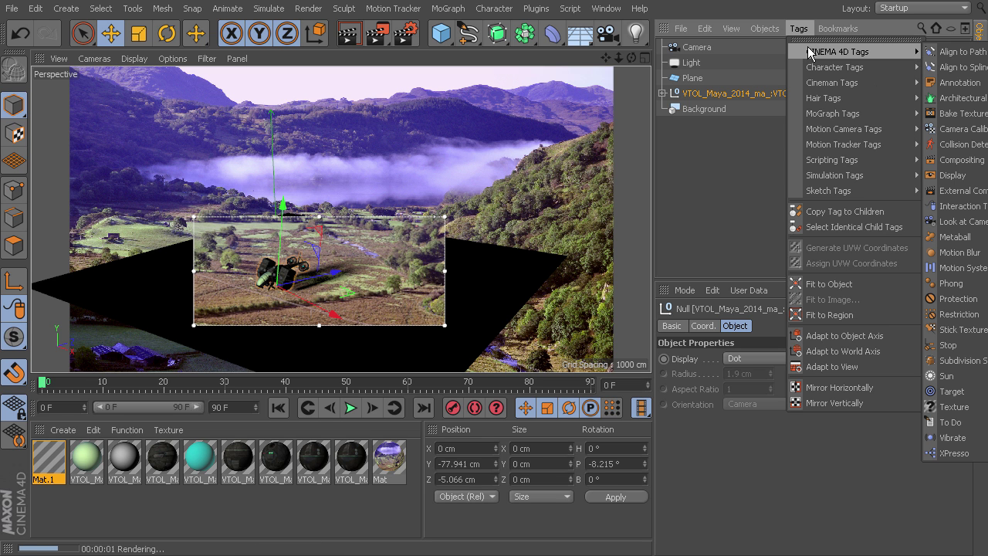
left_click(958, 160)
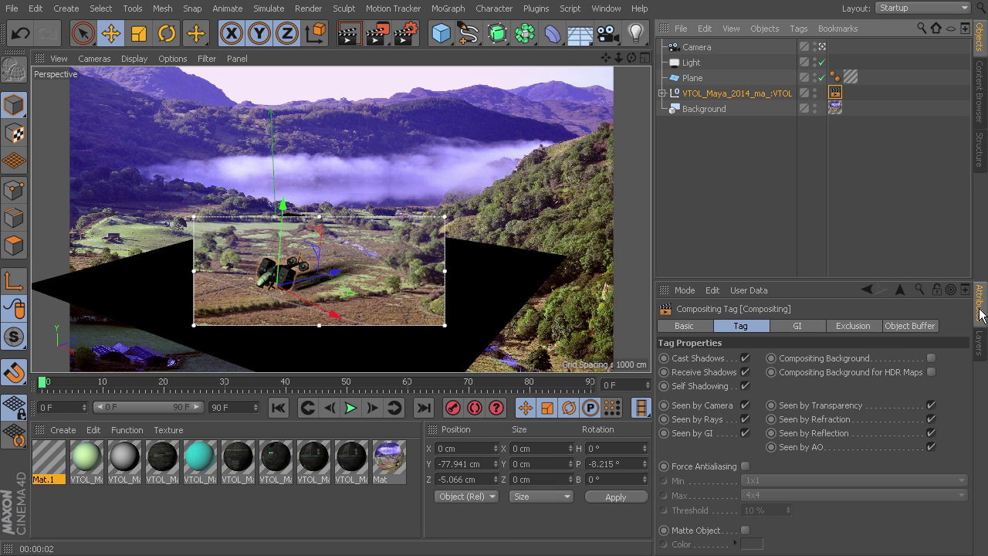
left_click(904, 326)
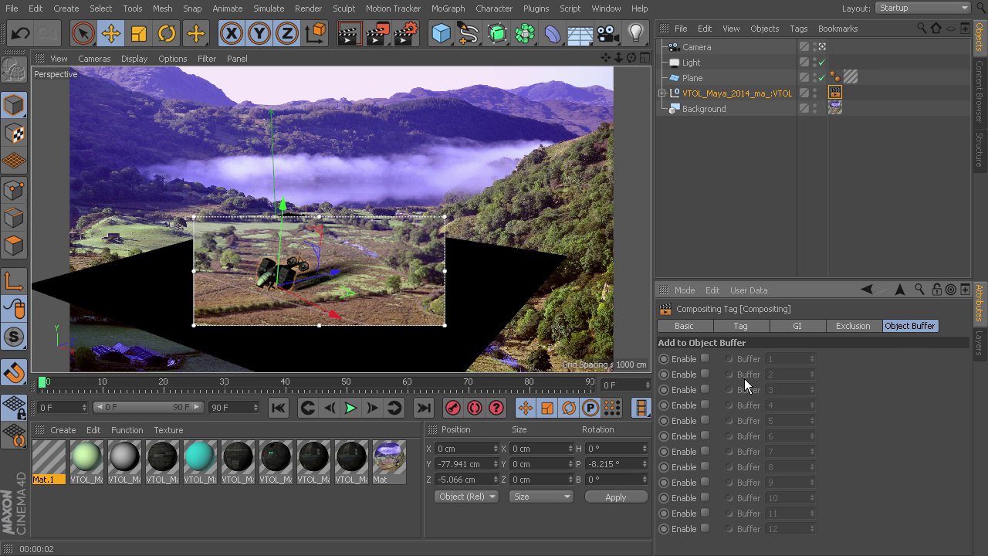
left_click(705, 357)
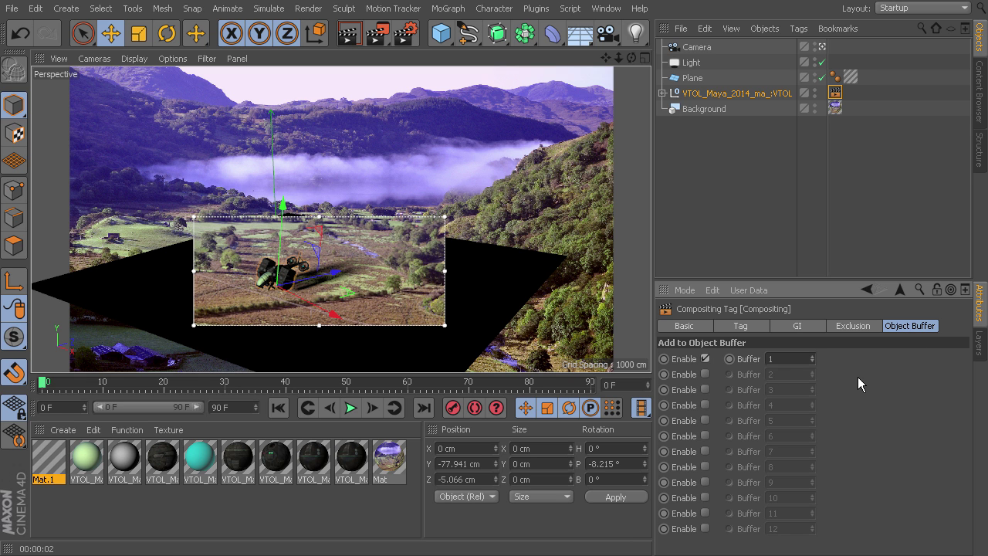
Step: Add an Object Buffer pass (Group ID 1) under Multi-Pass, check the Save page, and close Render Settings
left_click(309, 9)
left_click(400, 194)
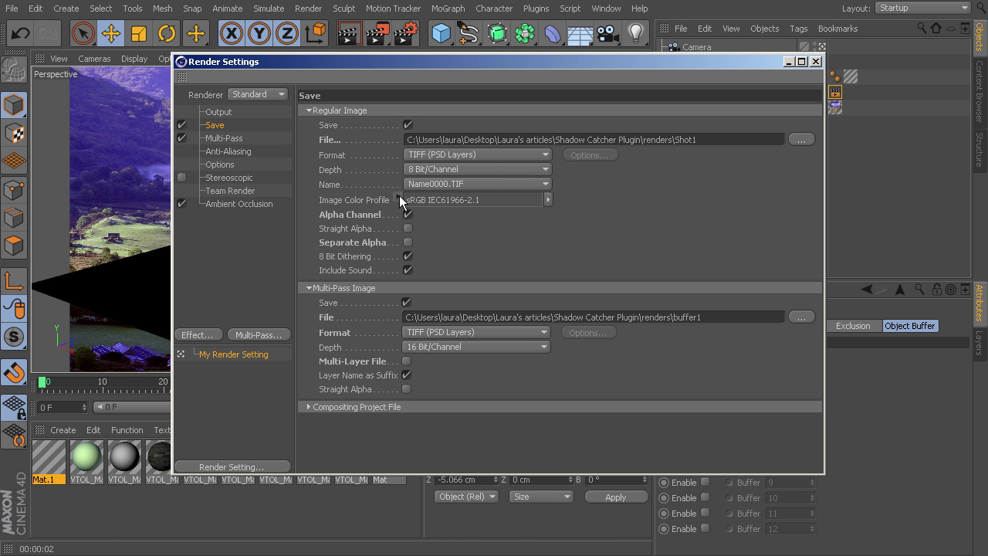
left_click(226, 139)
key("ctrl+r")
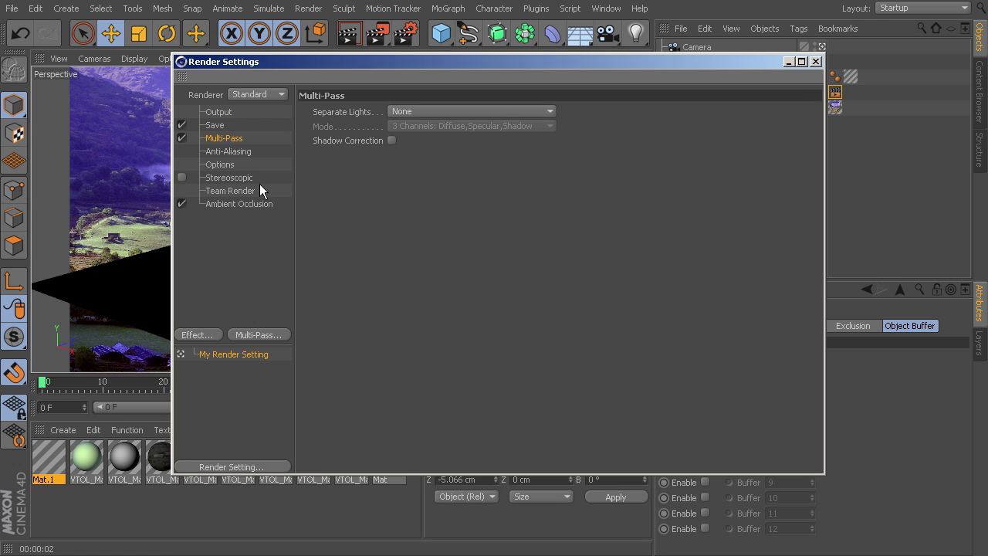
left_click(257, 336)
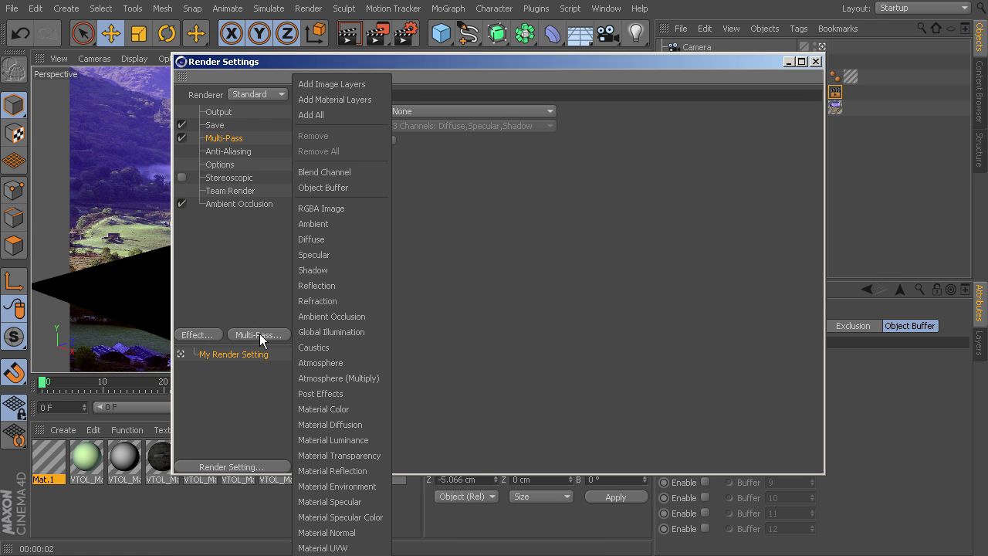
left_click(329, 187)
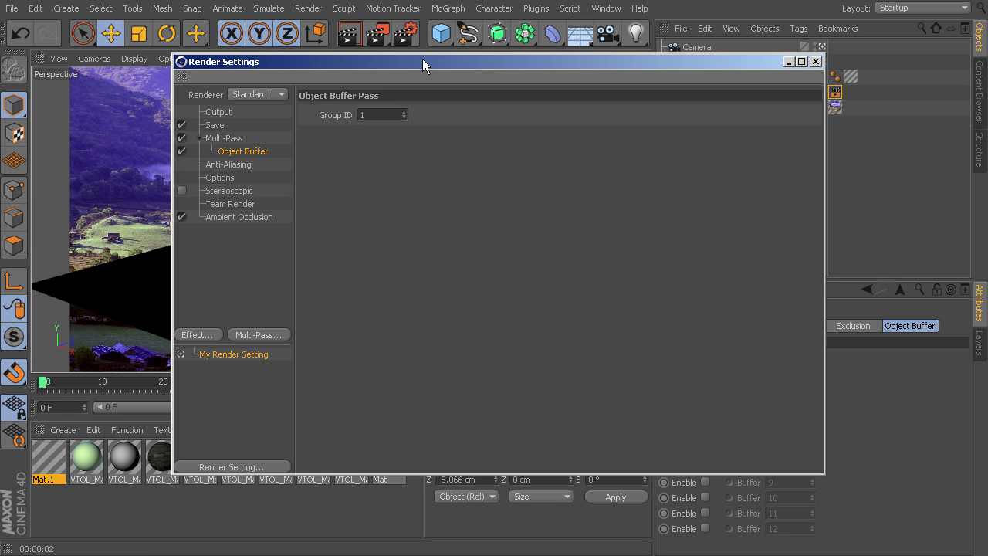
left_click_drag(419, 62, 260, 41)
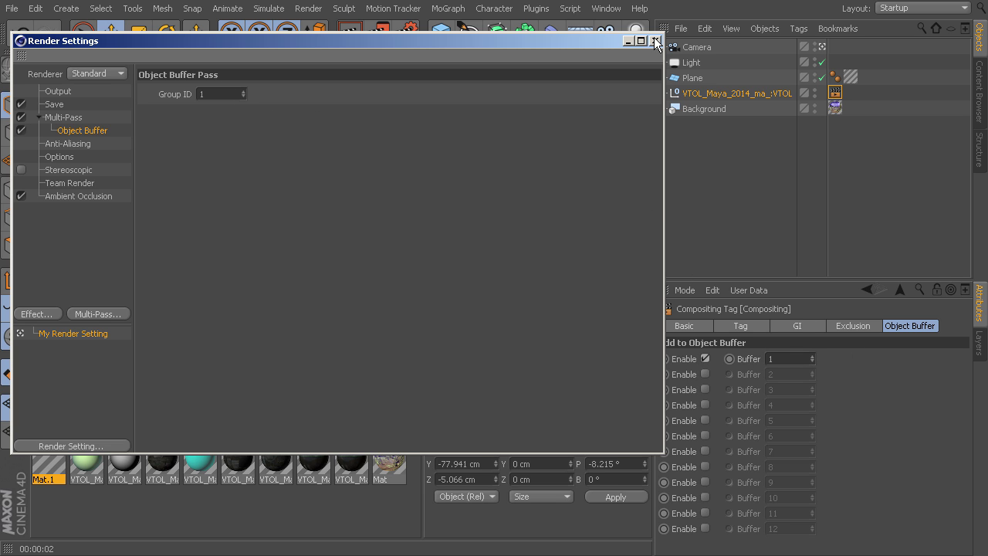
left_click(54, 105)
key("shift+r")
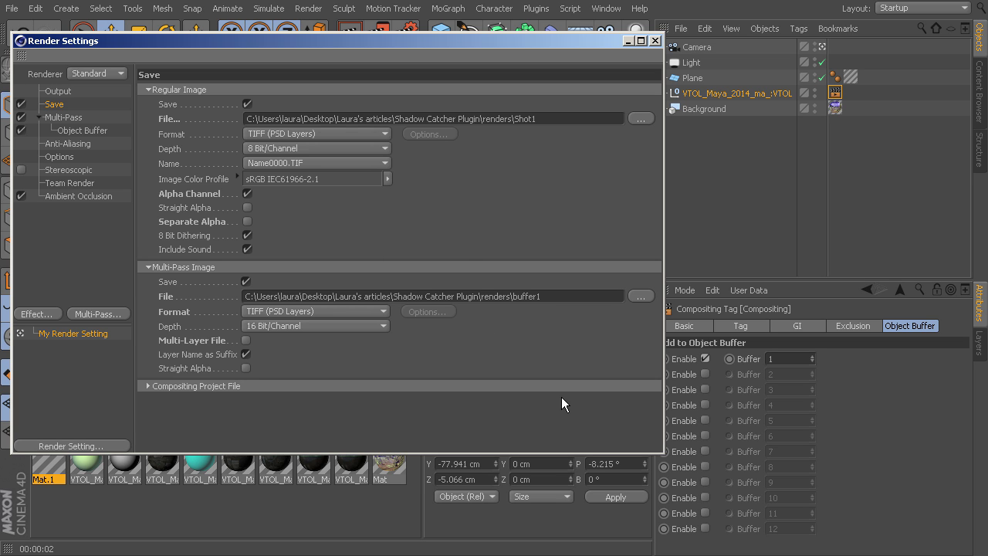
left_click(656, 40)
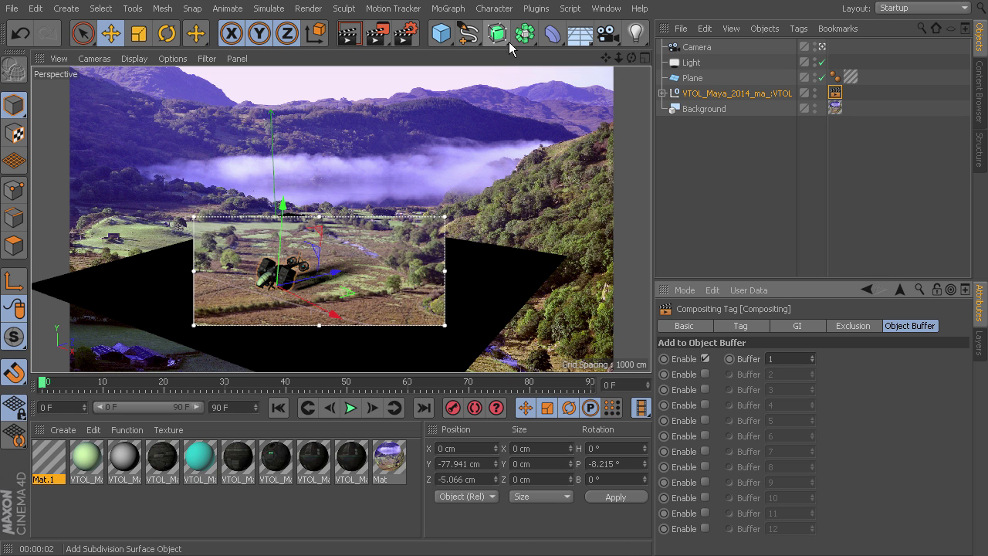
Step: Render to the Picture Viewer and inspect the Alpha and Object Buffer 1 layers in Single-Pass mode
key("shift+r")
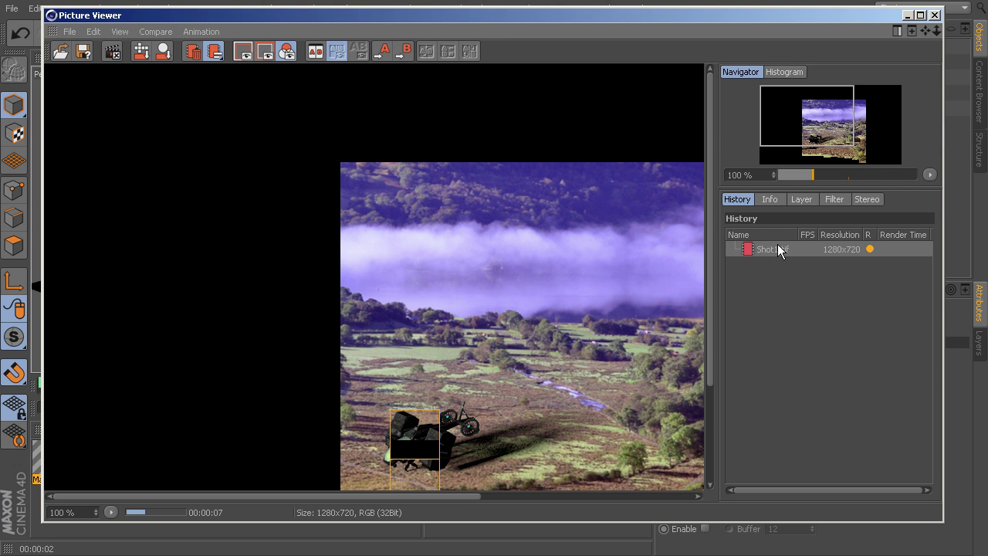
left_click(796, 198)
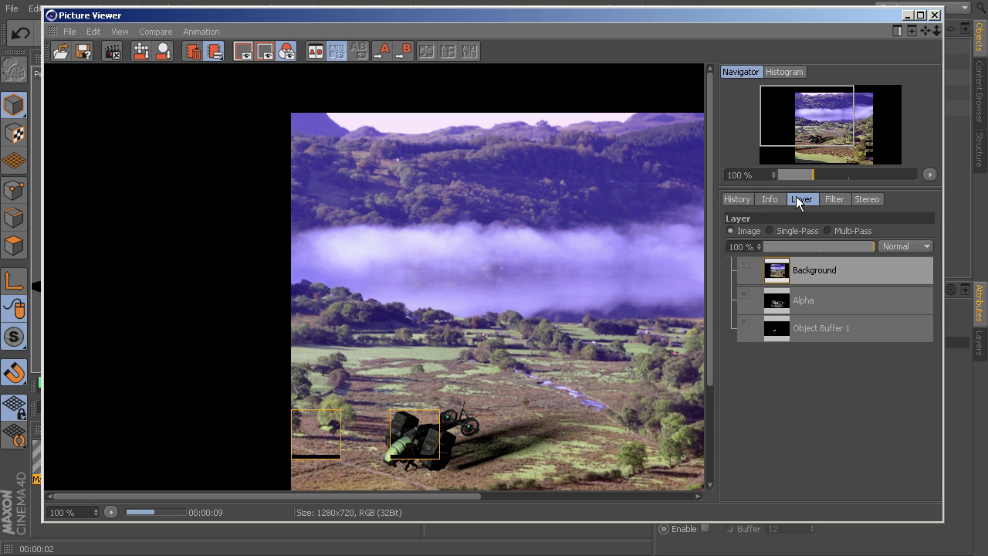
left_click(770, 231)
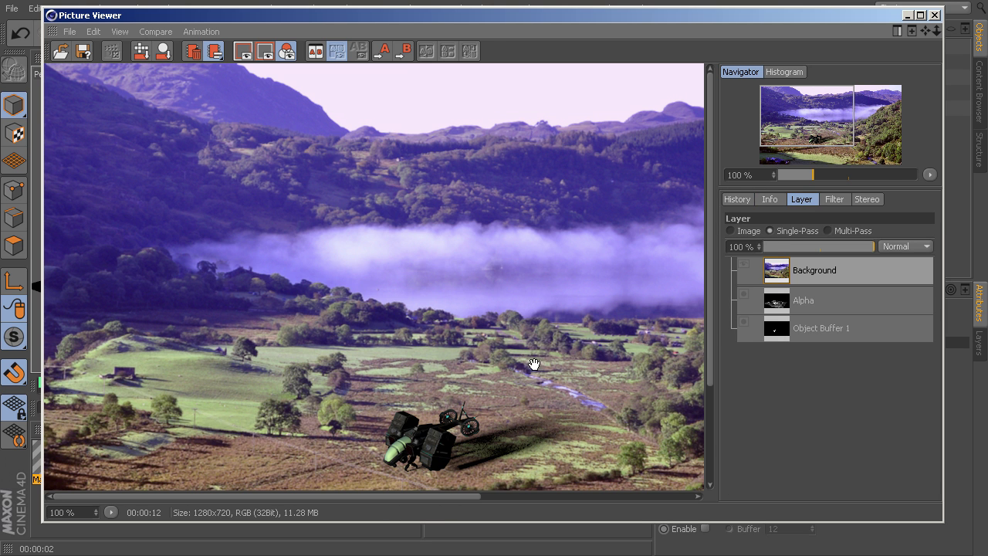
left_click_drag(533, 365, 437, 231)
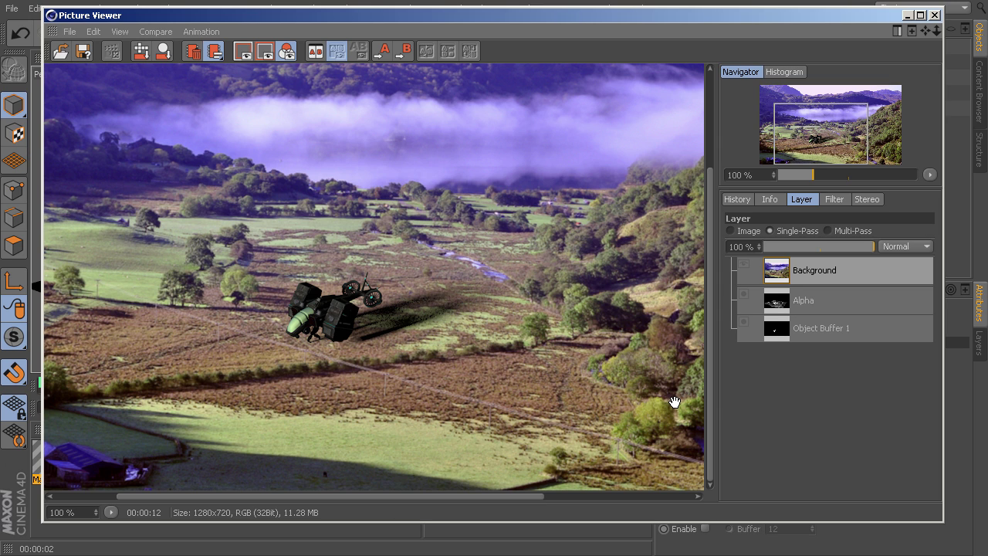
left_click(810, 310)
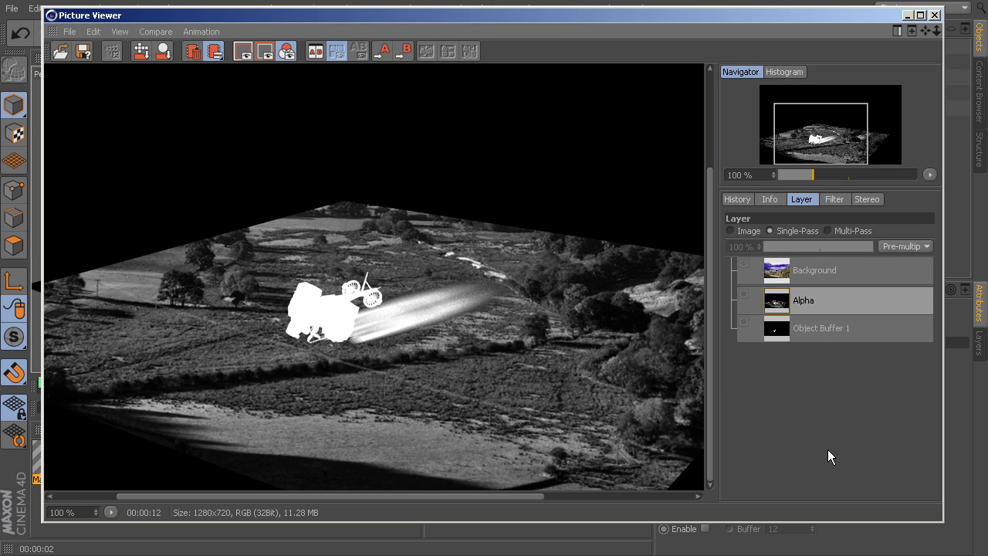
left_click(817, 332)
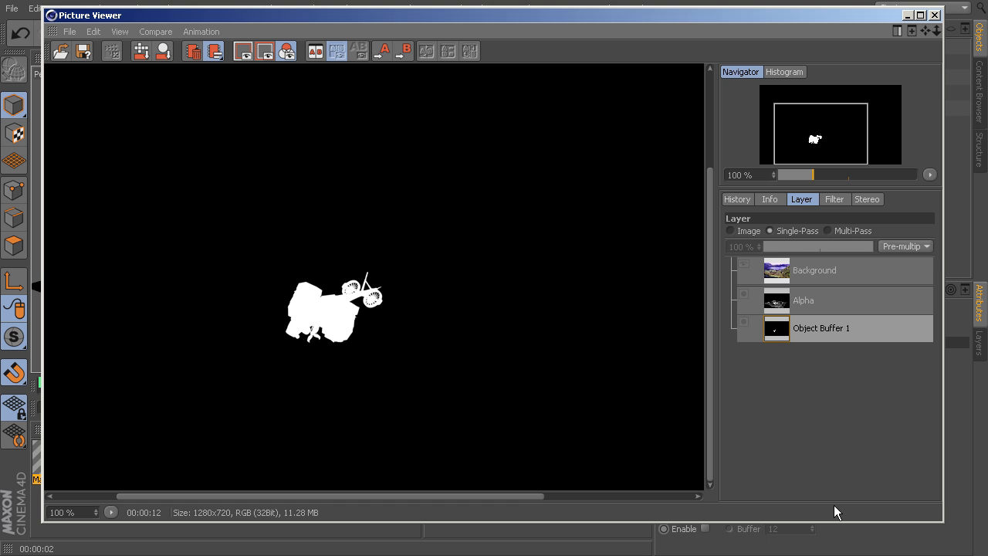
left_click(799, 300)
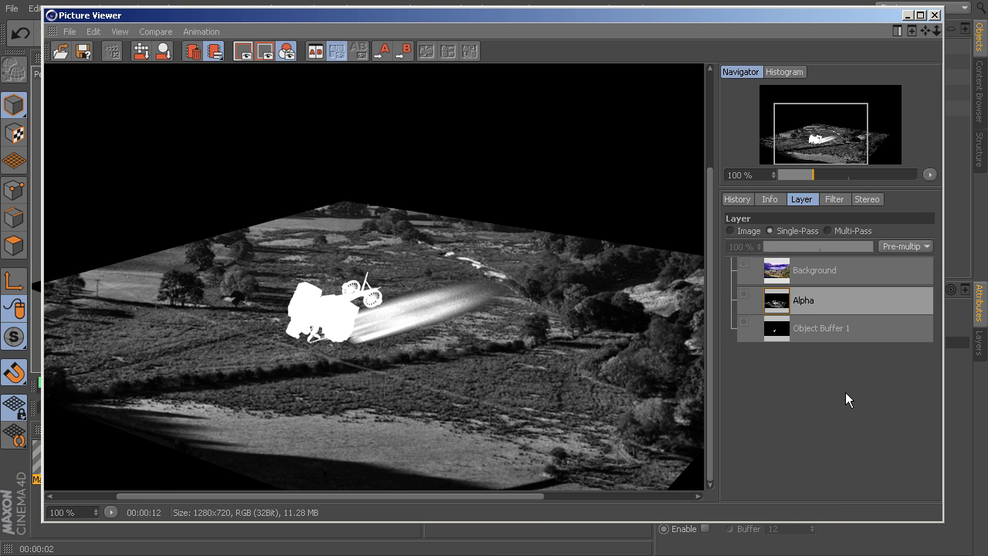
left_click(799, 274)
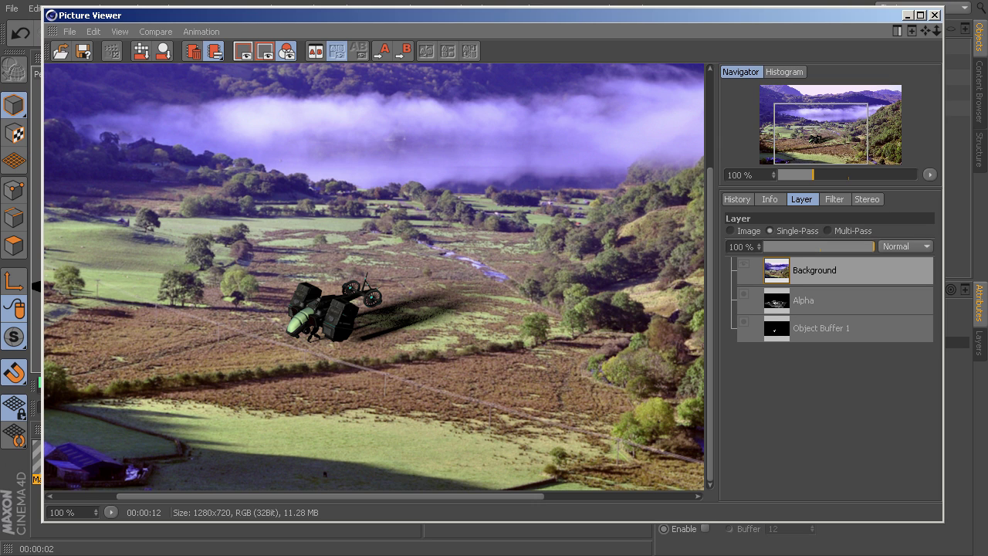
Step: Close the Picture Viewer and delete the Background object from the scene
left_click(936, 14)
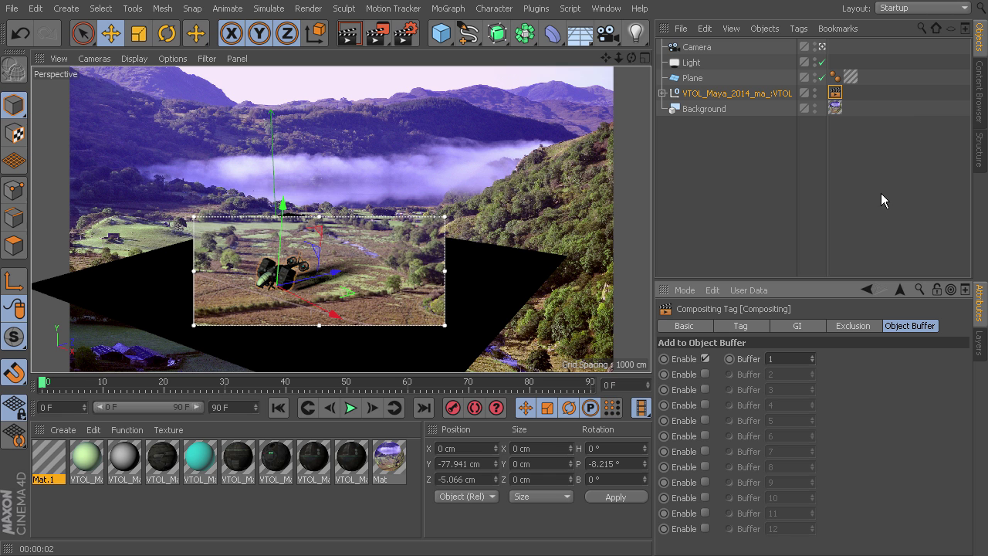
left_click(705, 108)
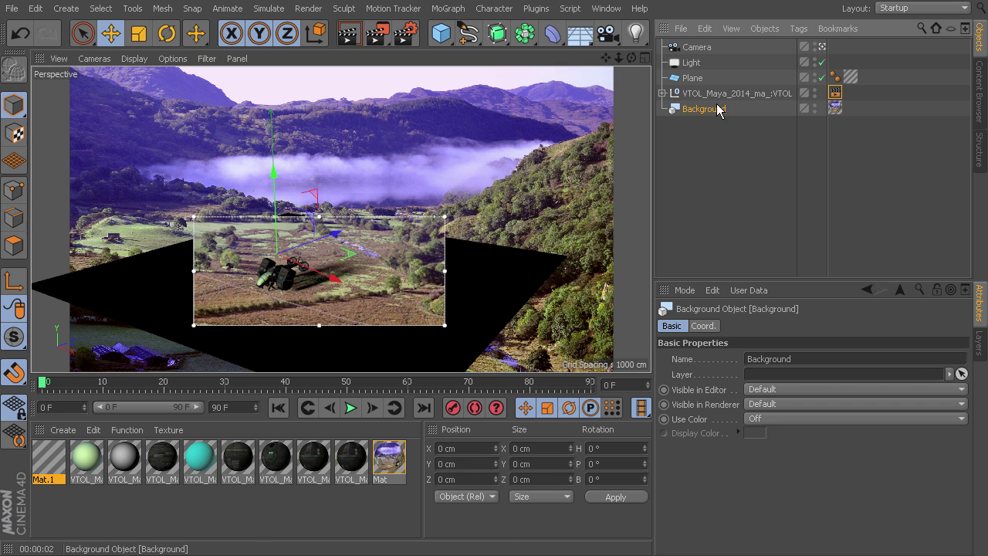
key("Delete")
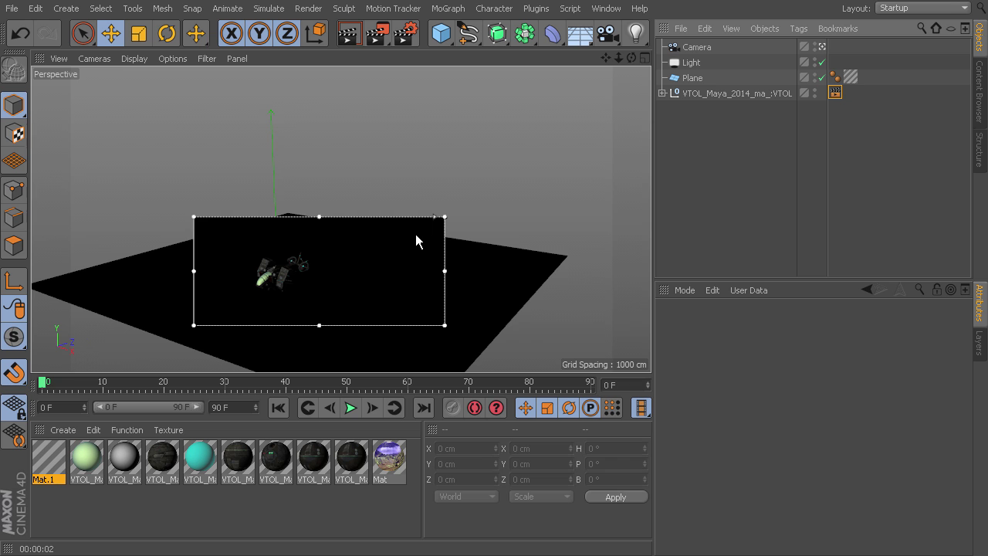
left_click(308, 7)
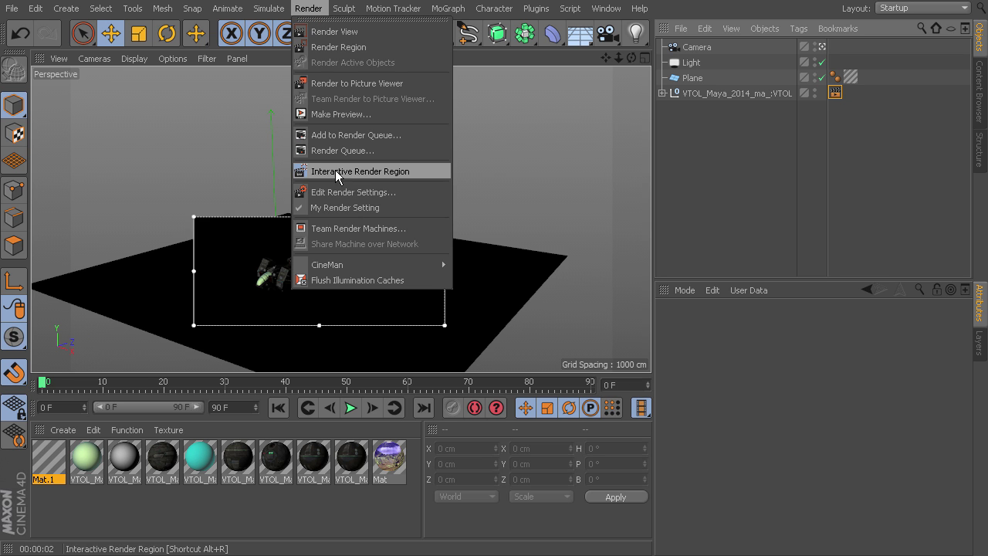
Step: Turn off the interactive render region and re-render, overwriting the existing render files
left_click(307, 172)
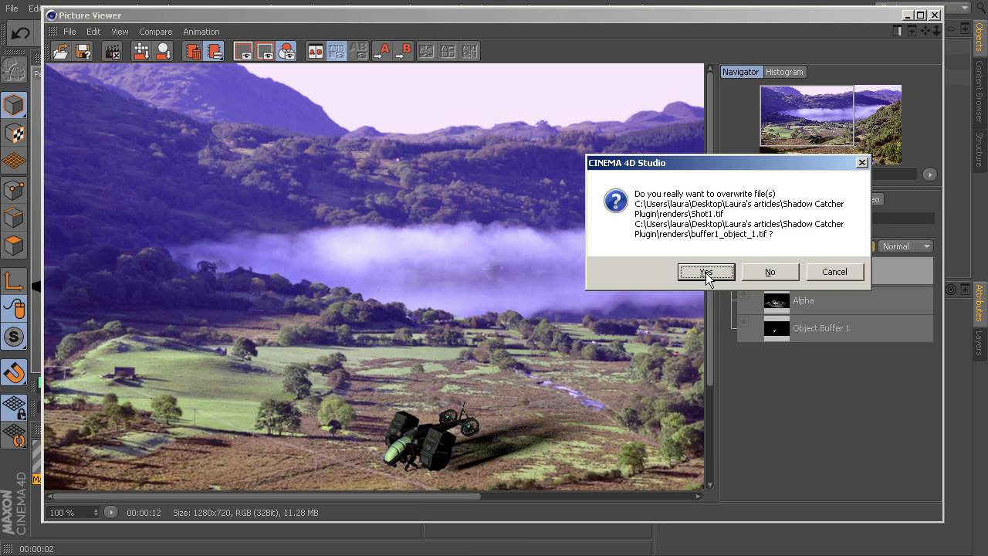
left_click(707, 275)
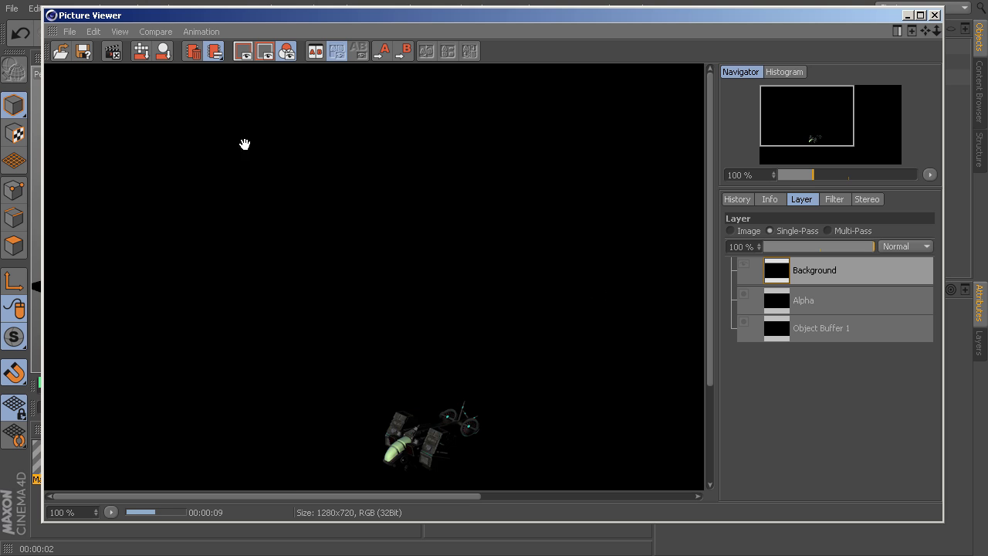
left_click_drag(562, 397, 441, 265)
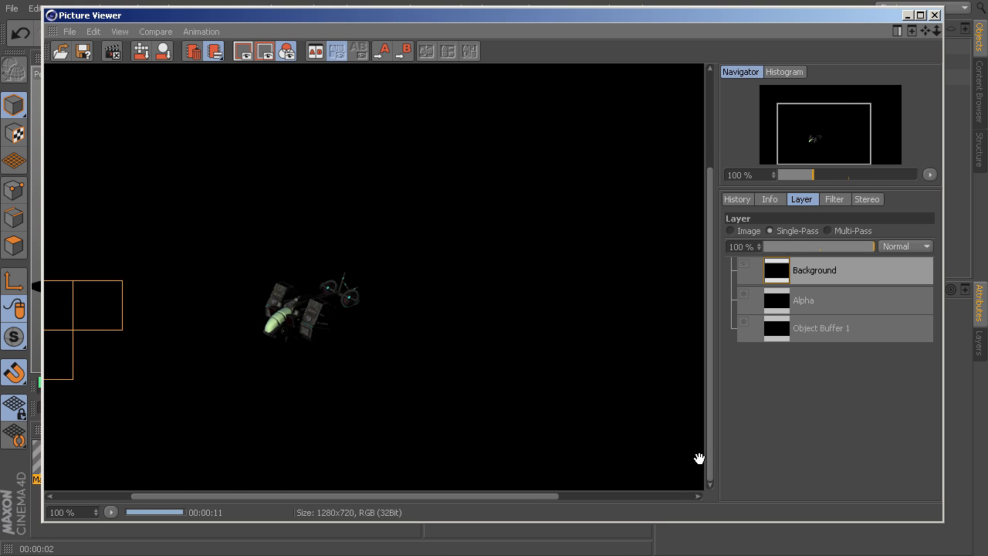
Step: View the render's Alpha and Object Buffer 1 layers, then close the Picture Viewer
left_click(824, 299)
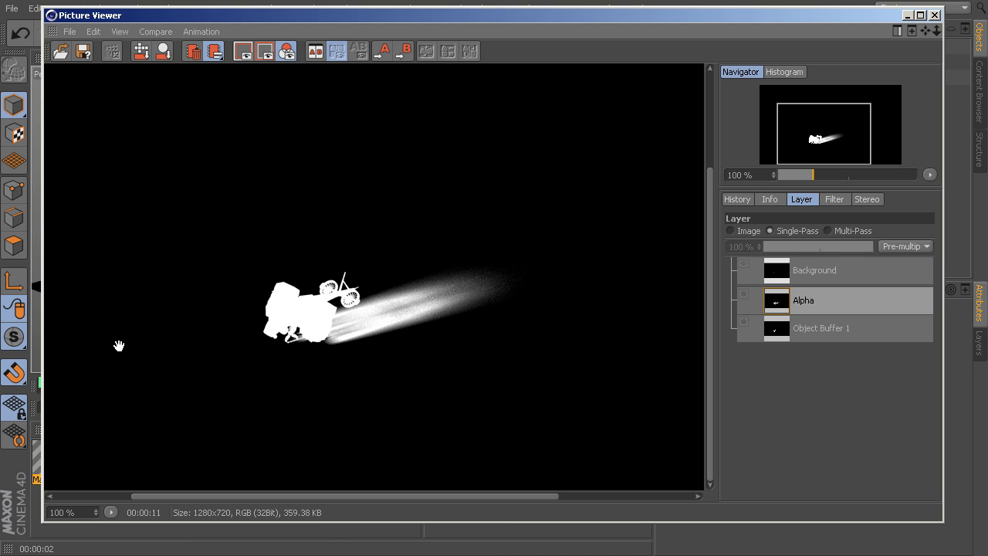
left_click(808, 328)
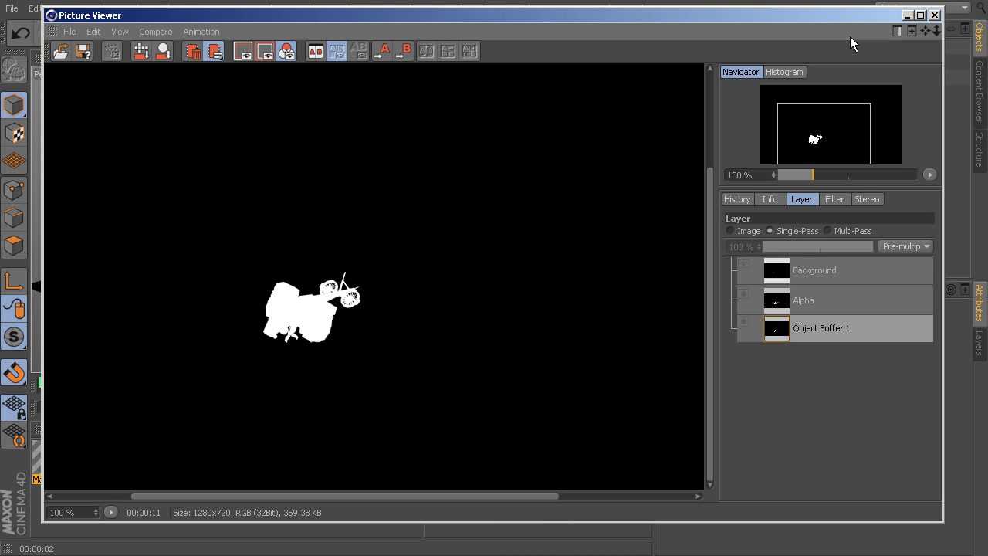
left_click(909, 15)
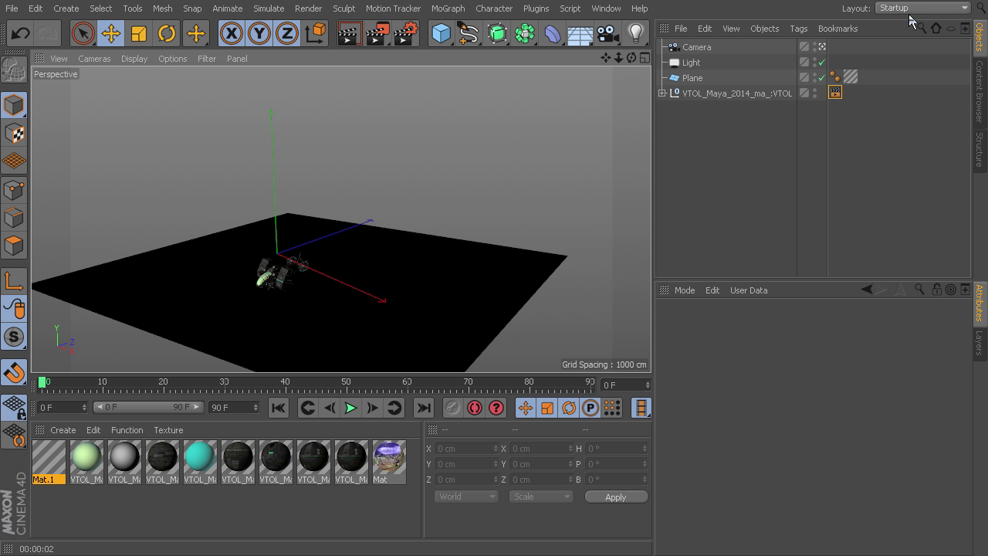
Step: Drag Shot1.tif and buffer1_object_1.tif from the renders folder into the Project panel
left_click(910, 17)
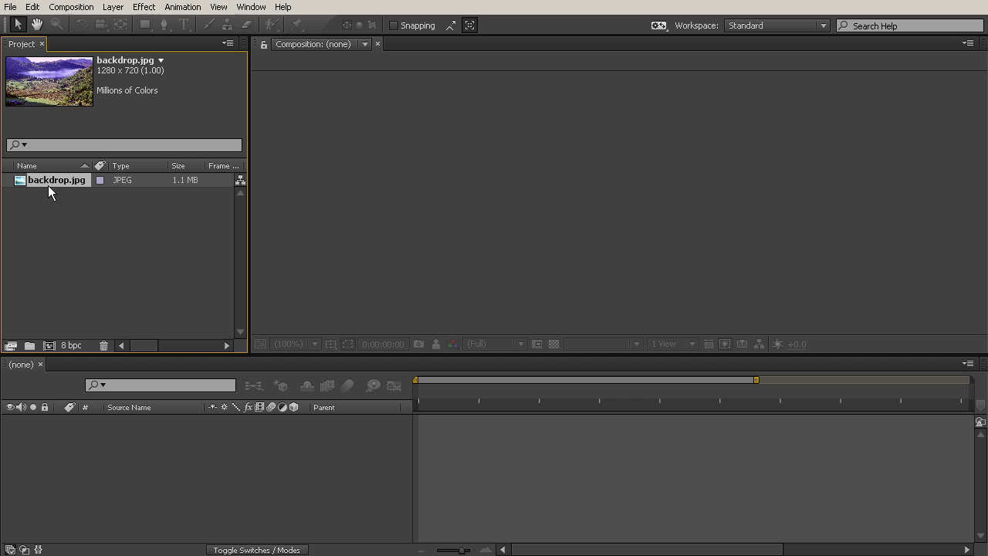
key("alt+c")
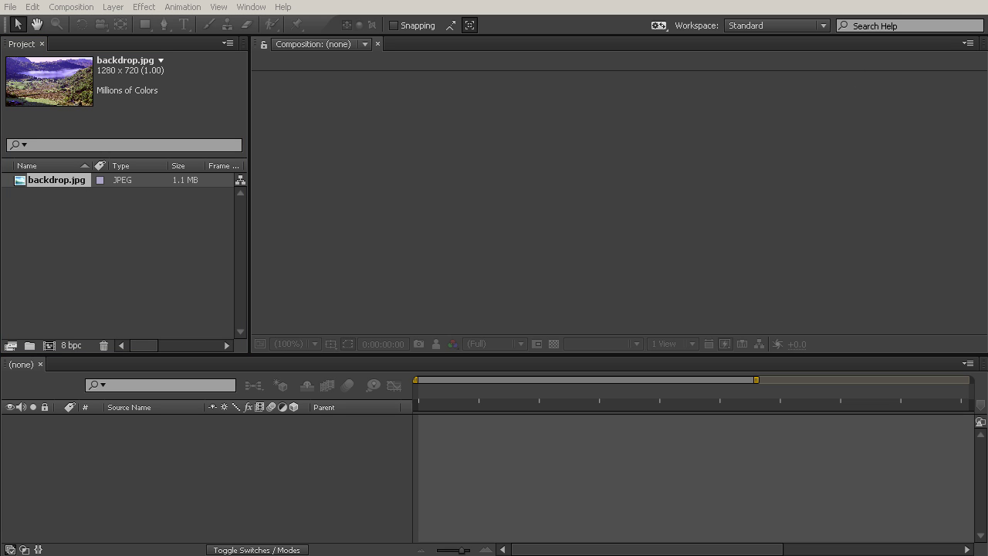
key("alt+Tab")
left_click(641, 234)
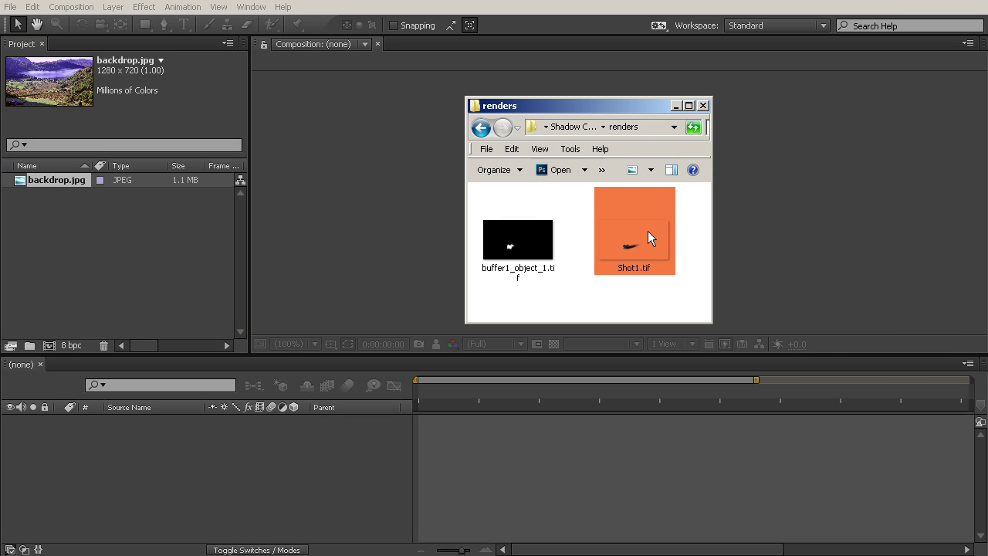
left_click(531, 243, "ctrl")
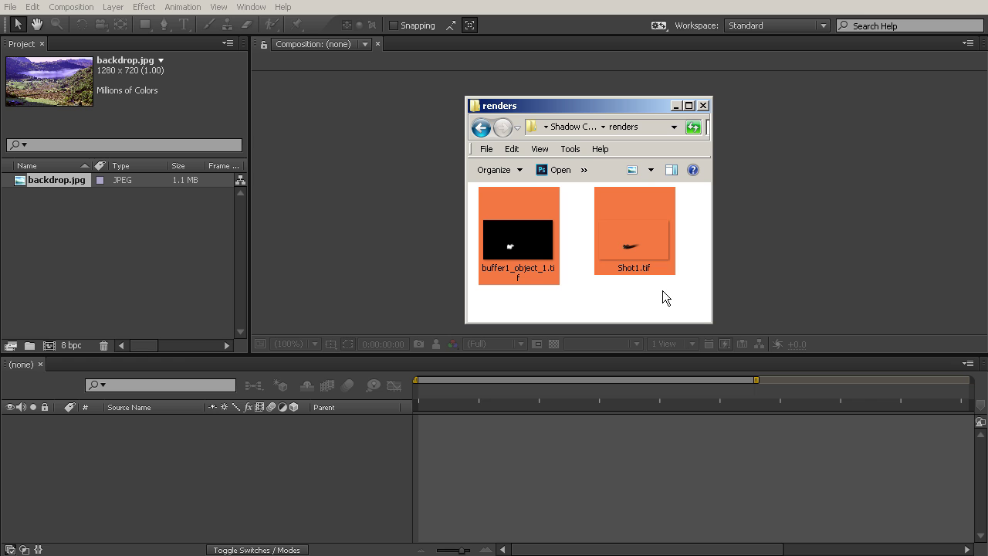
left_click_drag(644, 260, 94, 241)
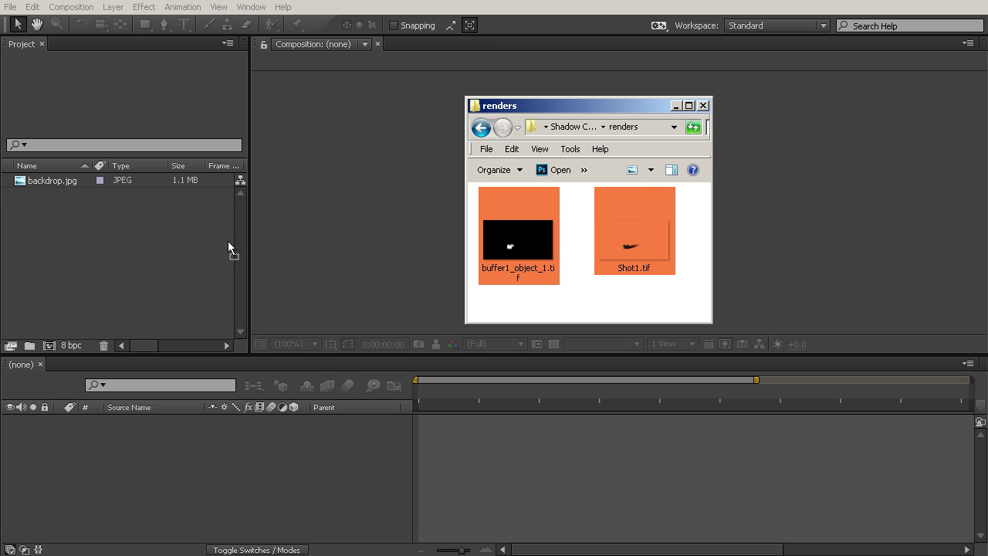
Step: Widen the Project panel columns and select Shot1.tif to inspect its details
left_click(288, 318)
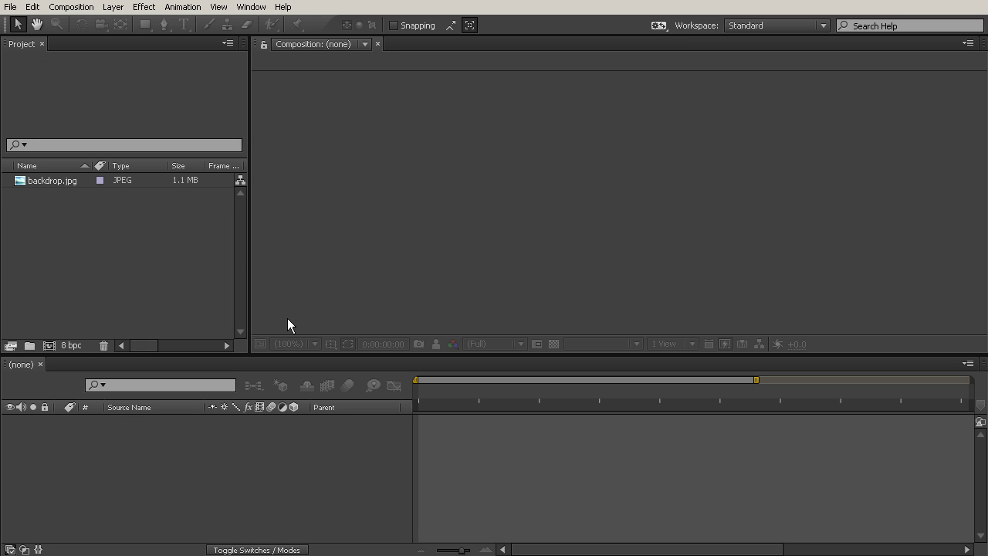
left_click(217, 275)
left_click_drag(249, 248, 697, 244)
left_click(46, 210)
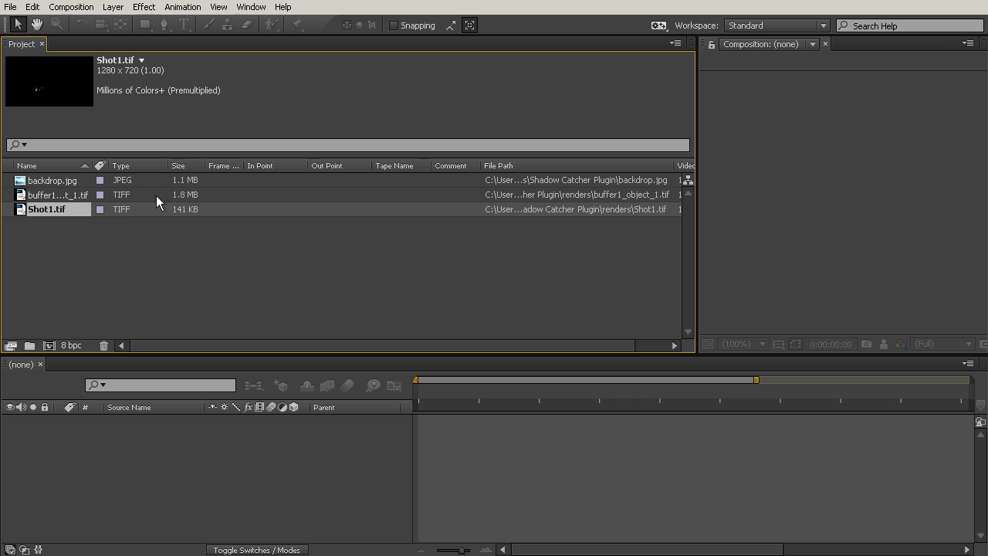
right_click(164, 245)
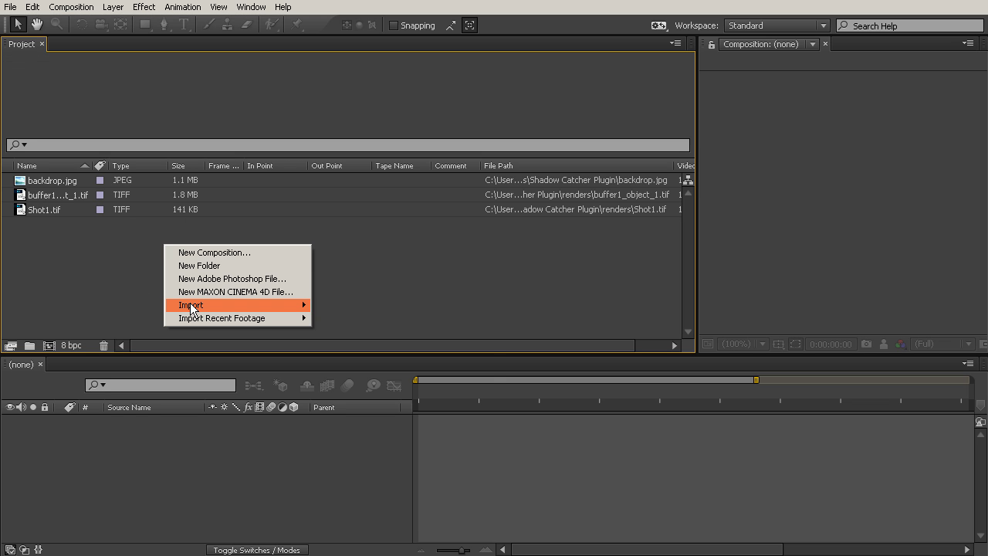
mouse_move(191, 307)
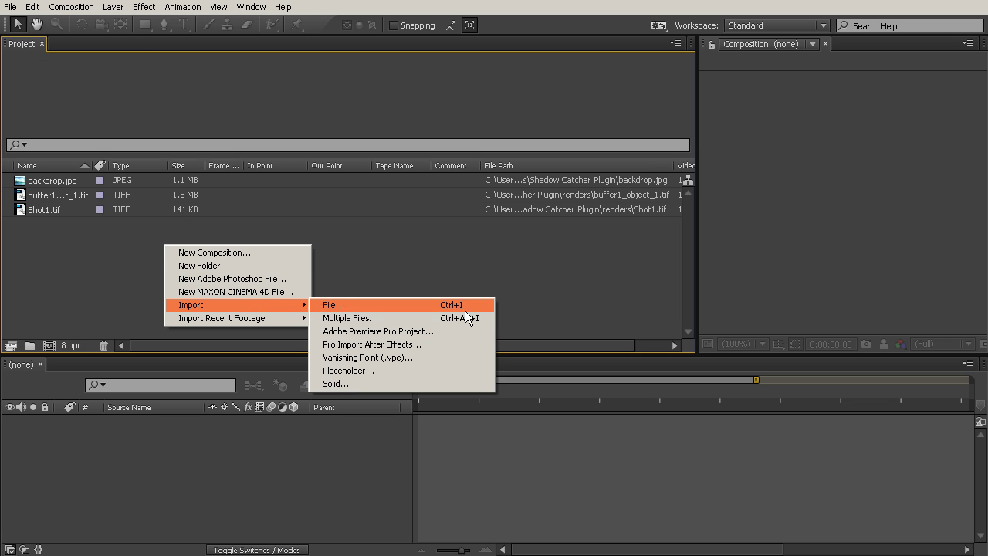
left_click(409, 257)
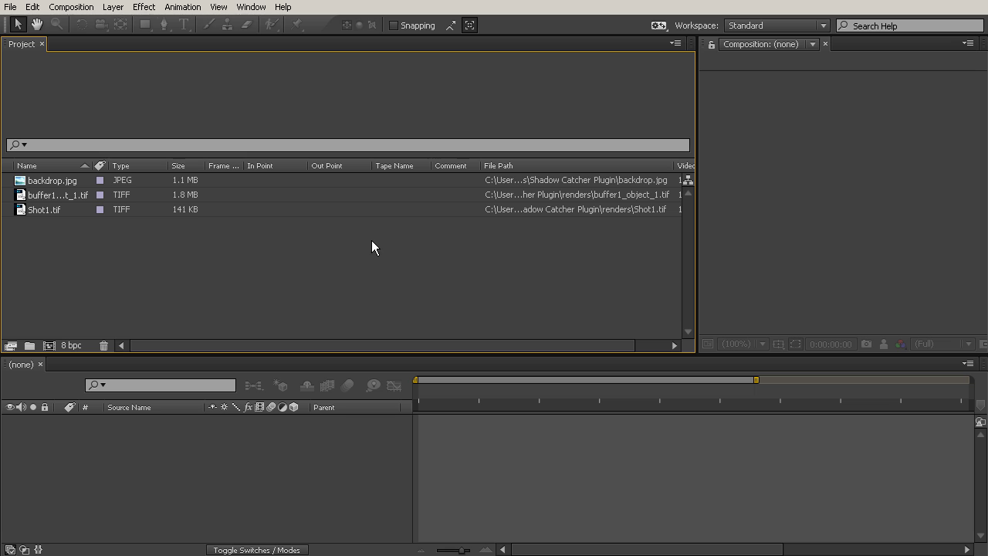
left_click(182, 206)
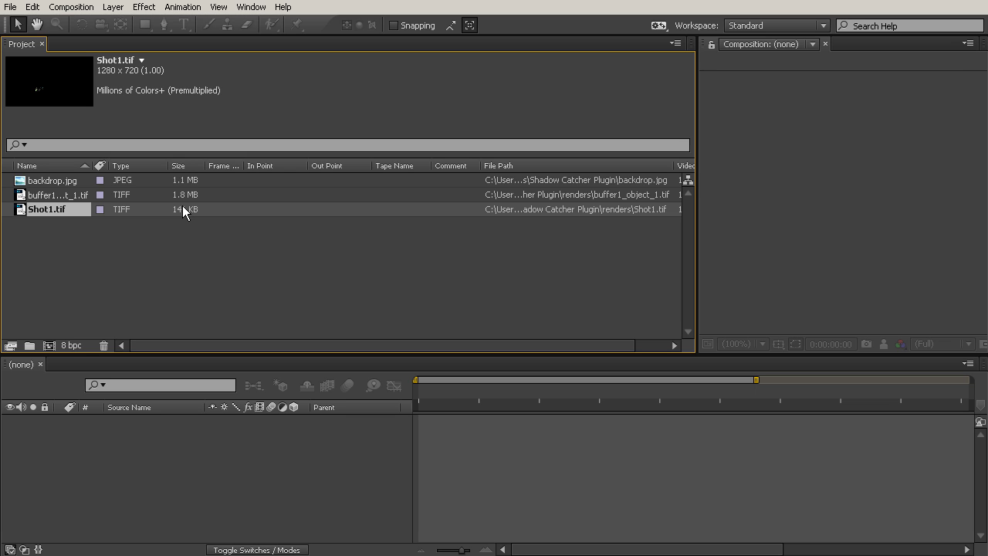
right_click(182, 206)
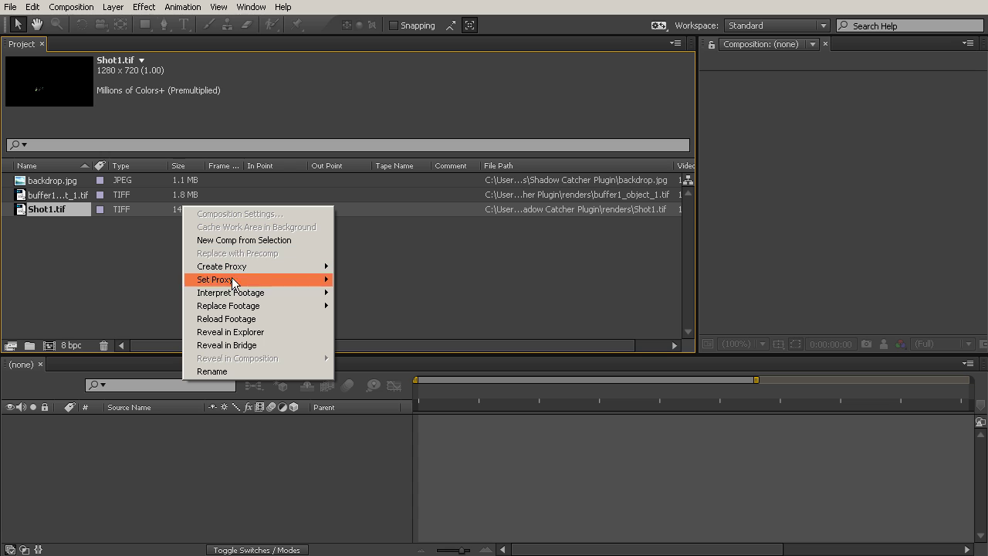
mouse_move(243, 296)
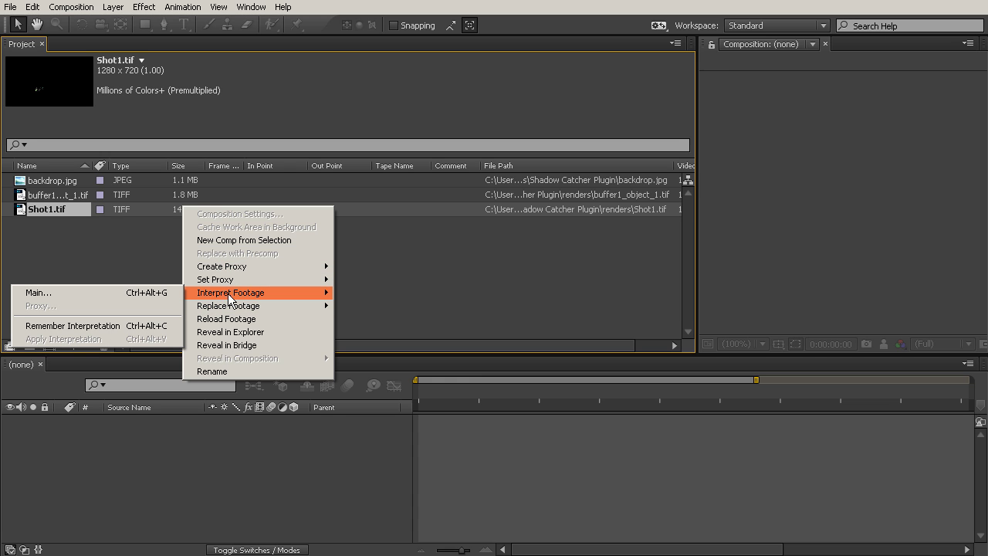
left_click(154, 295)
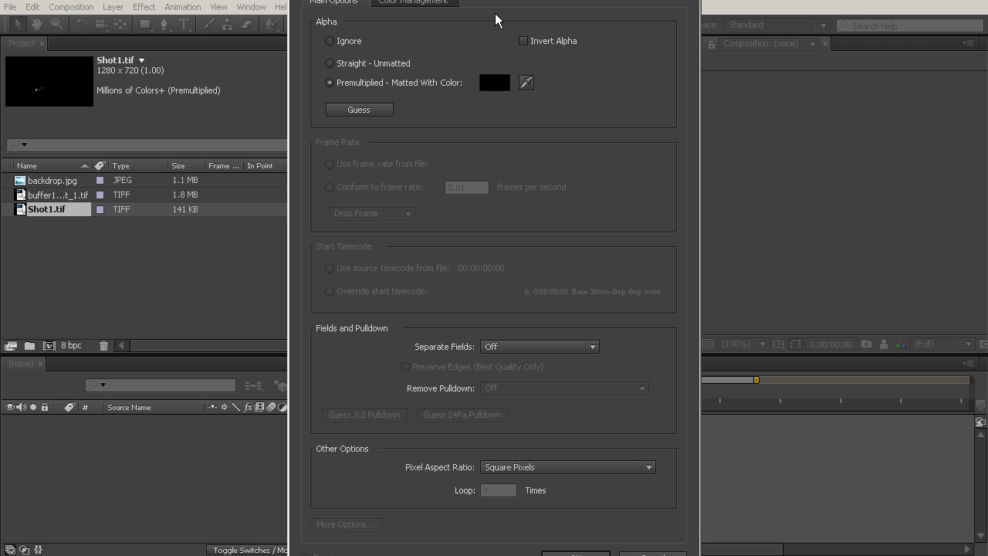
left_click_drag(499, 0, 523, 47)
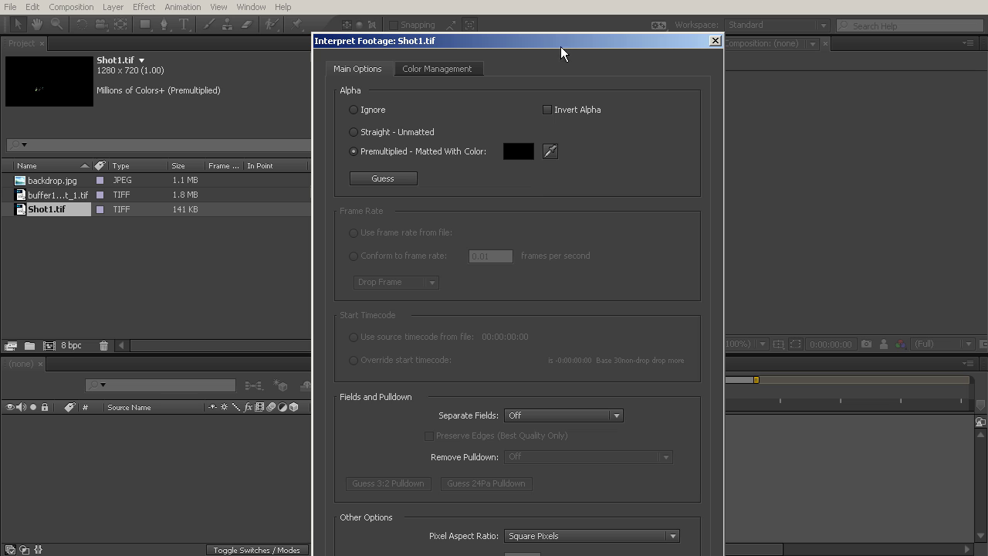
left_click_drag(565, 37, 566, 0)
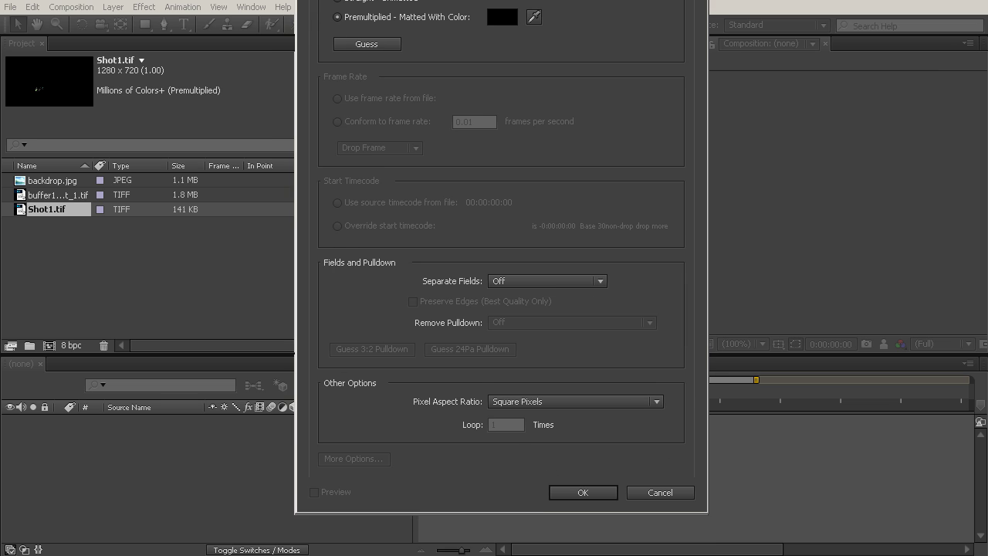
left_click(588, 491)
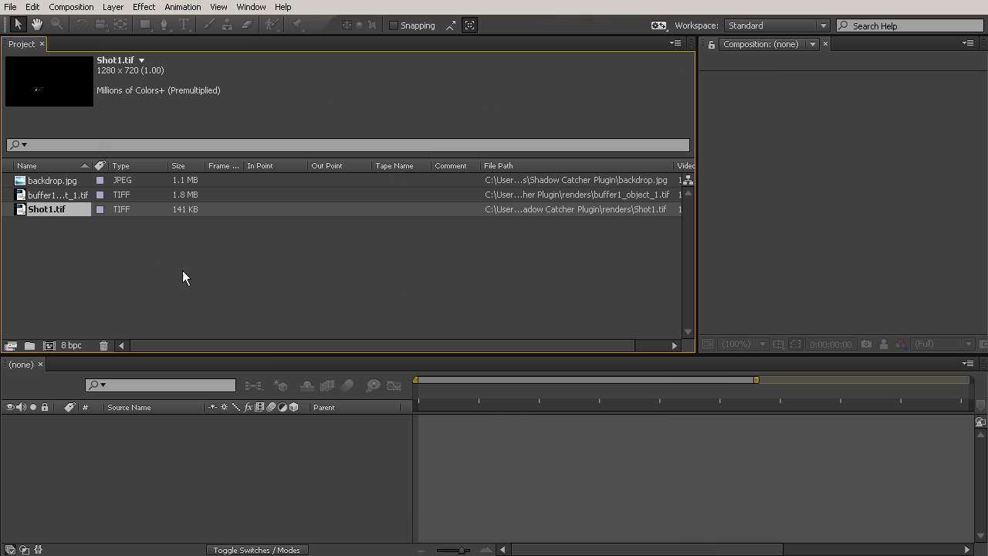
Step: Create a new composition from backdrop.jpg and enlarge the composition viewer
left_click(60, 180)
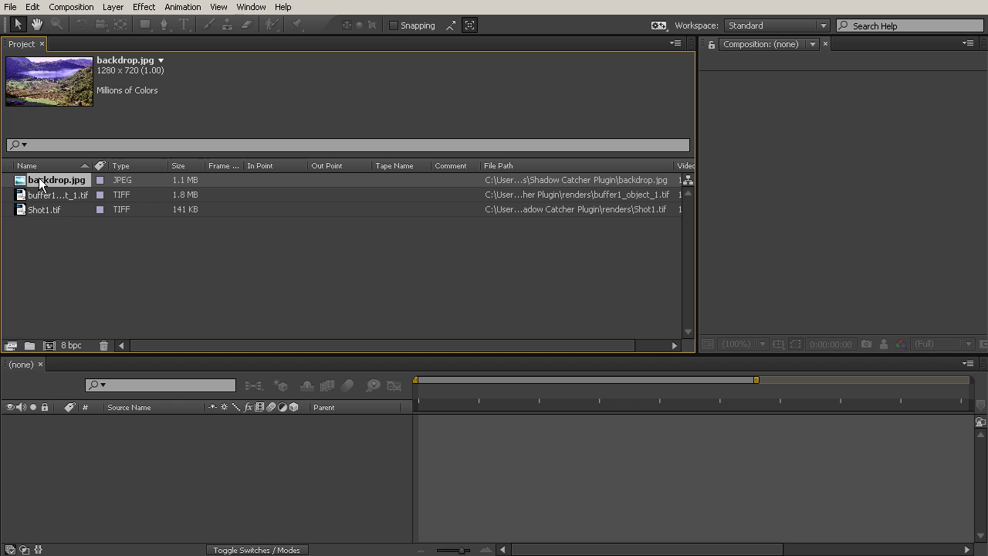
left_click_drag(40, 183, 52, 346)
left_click_drag(698, 249, 336, 232)
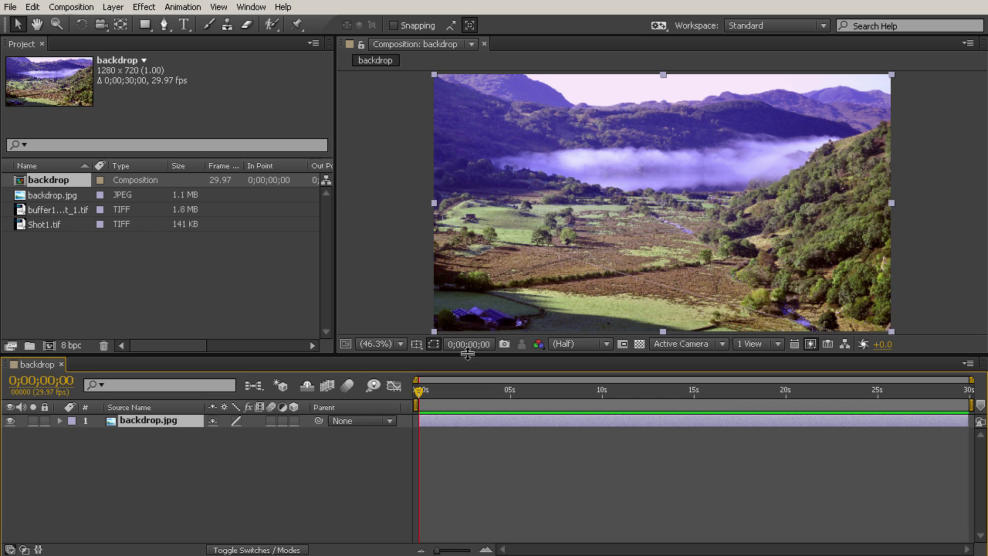
left_click_drag(467, 360, 467, 386)
Step: Place Shot1.tif above the backdrop and centre the view on the aircraft and shadow
left_click_drag(55, 225, 89, 448)
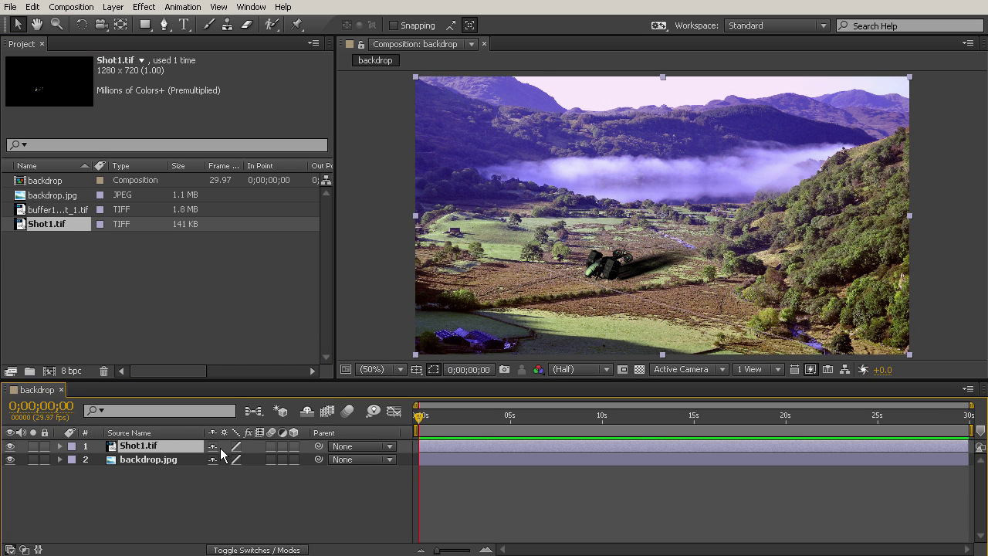
scroll(630, 270, "up", 2)
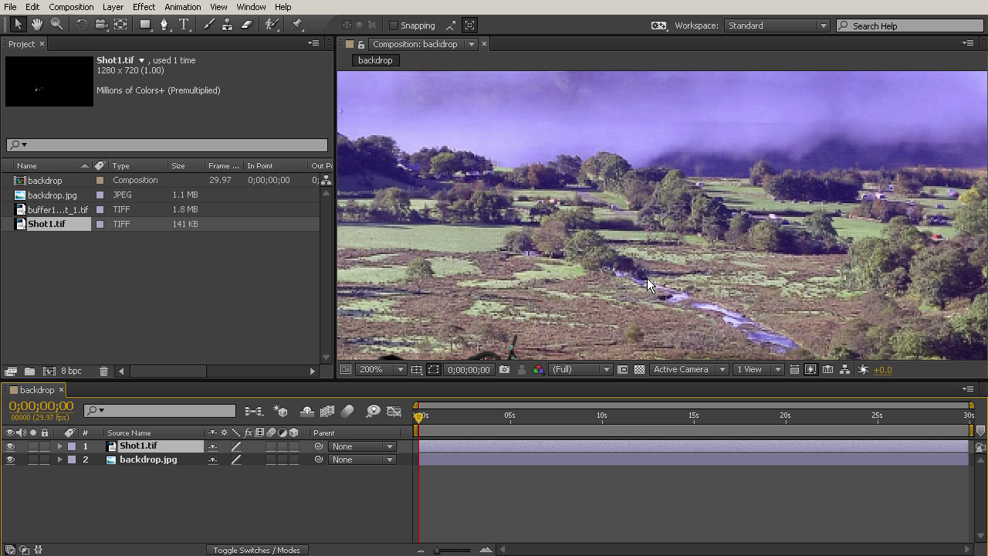
left_click_drag(648, 281, 600, 219)
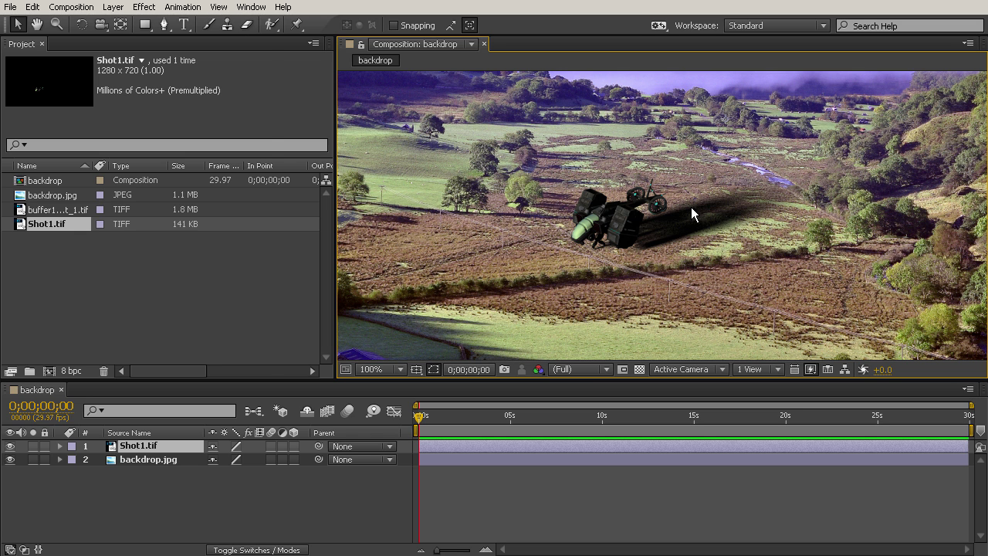
left_click(251, 7)
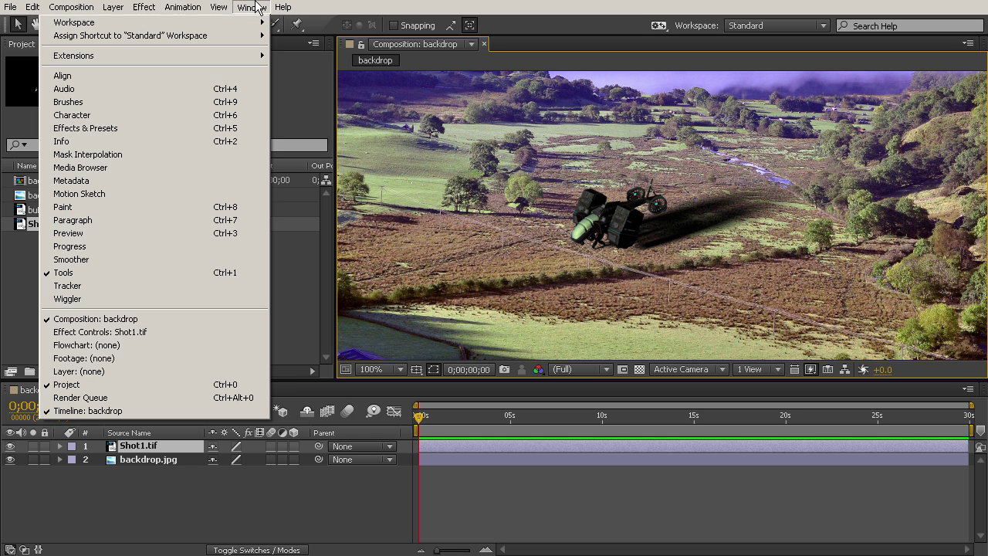
Step: Search Effects & Presets for 'indi' and apply Levels (Individual Controls) to Shot1.tif
left_click(182, 128)
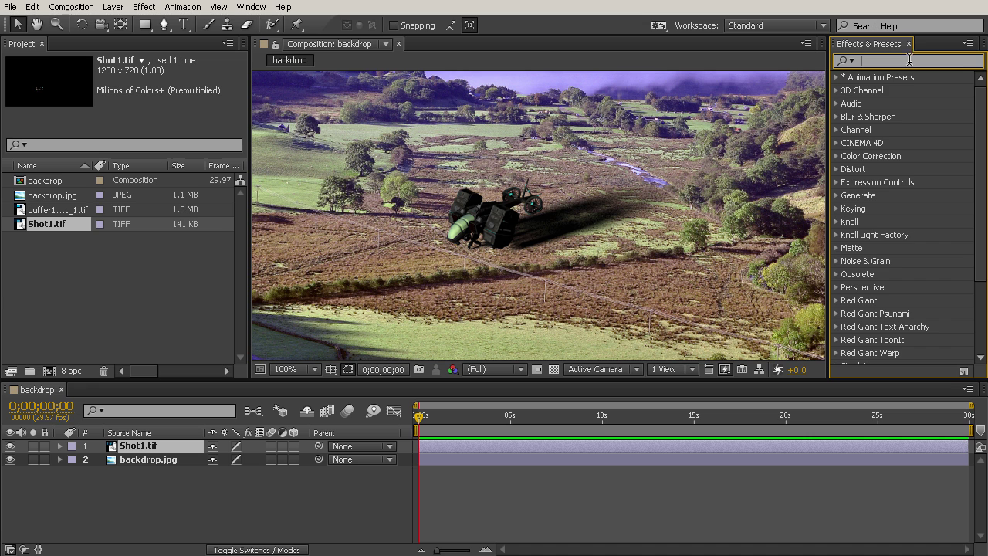
type("ind")
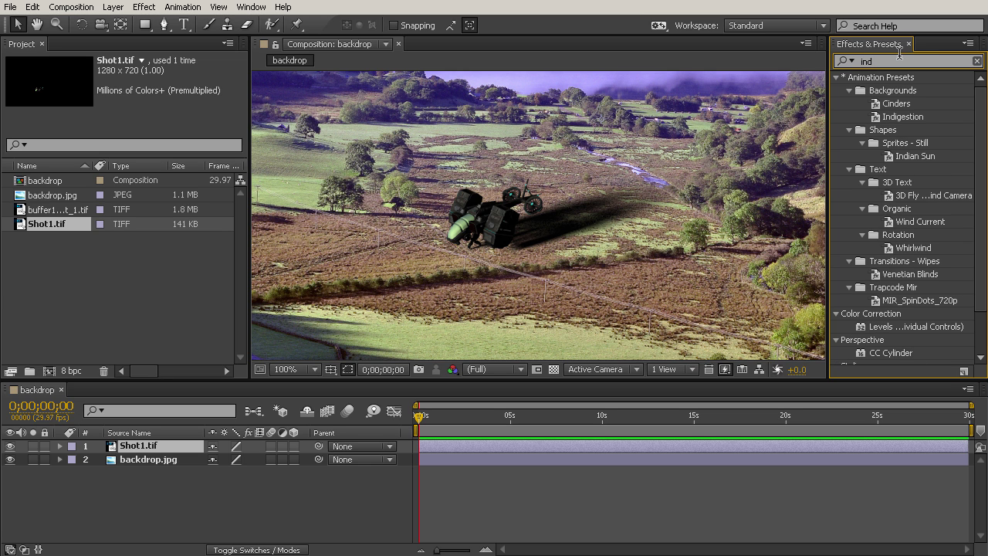
type("i")
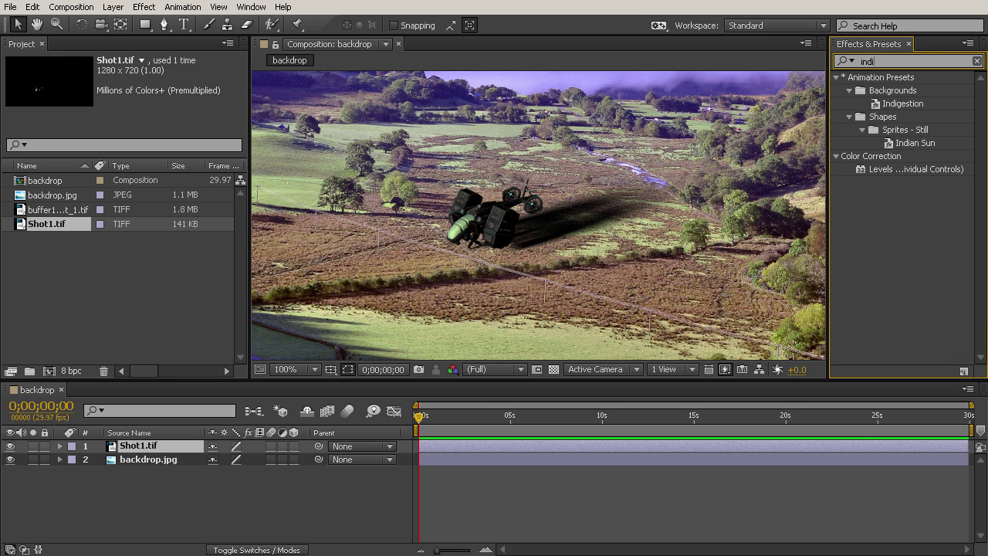
left_click(933, 169)
left_click_drag(933, 169, 159, 451)
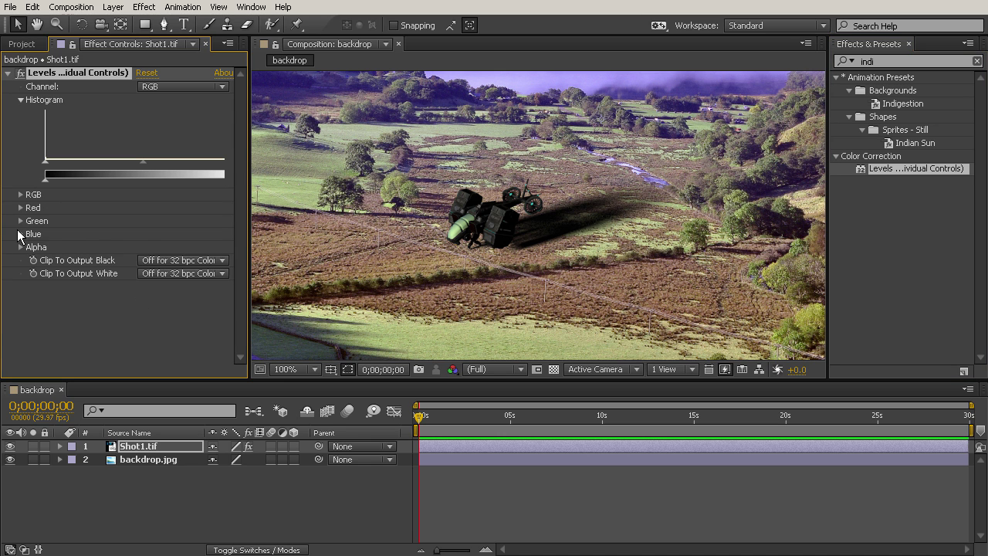
Step: Trial a blue tint with Blue Output Black, then delete the Levels effect
left_click(20, 234)
left_click_drag(143, 286, 460, 247)
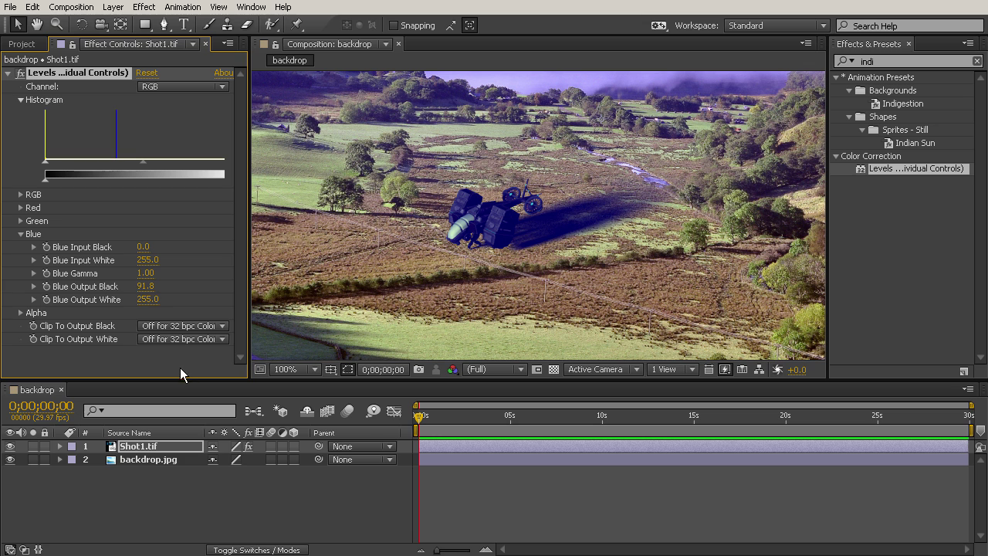
left_click_drag(151, 286, 141, 286)
key("Delete")
Step: Add buffer1_object_1.tif to the timeline as the top layer above Shot1.tif
left_click(22, 44)
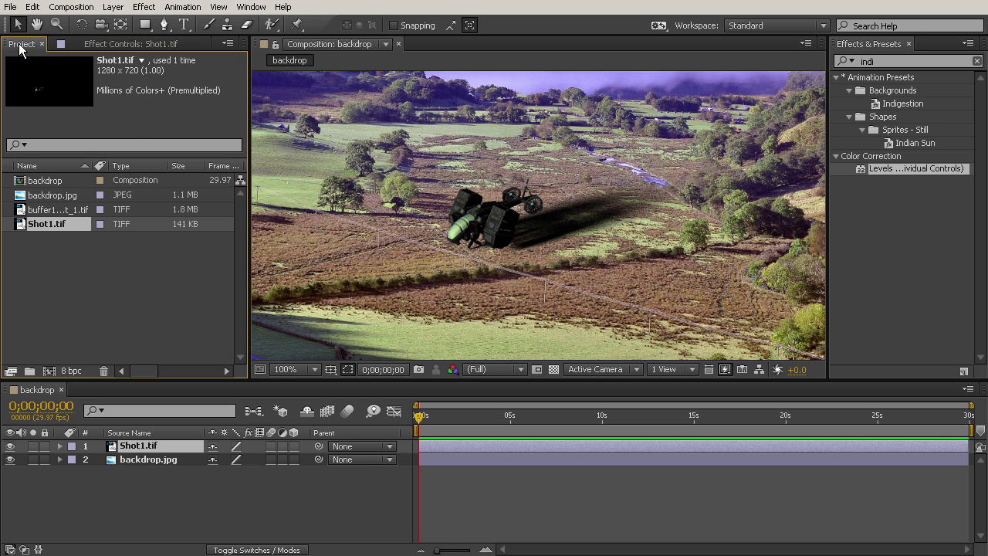
left_click(43, 209)
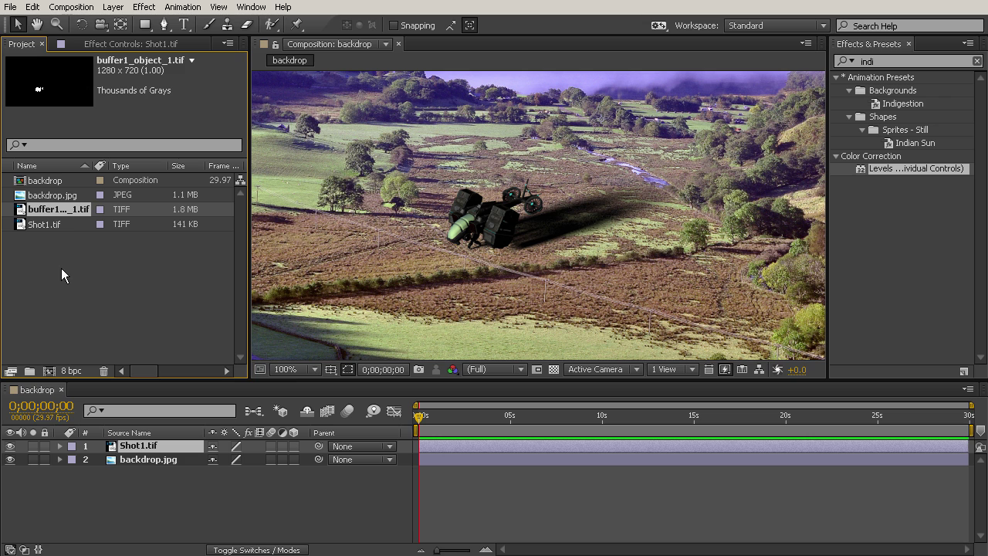
left_click_drag(36, 213, 101, 447)
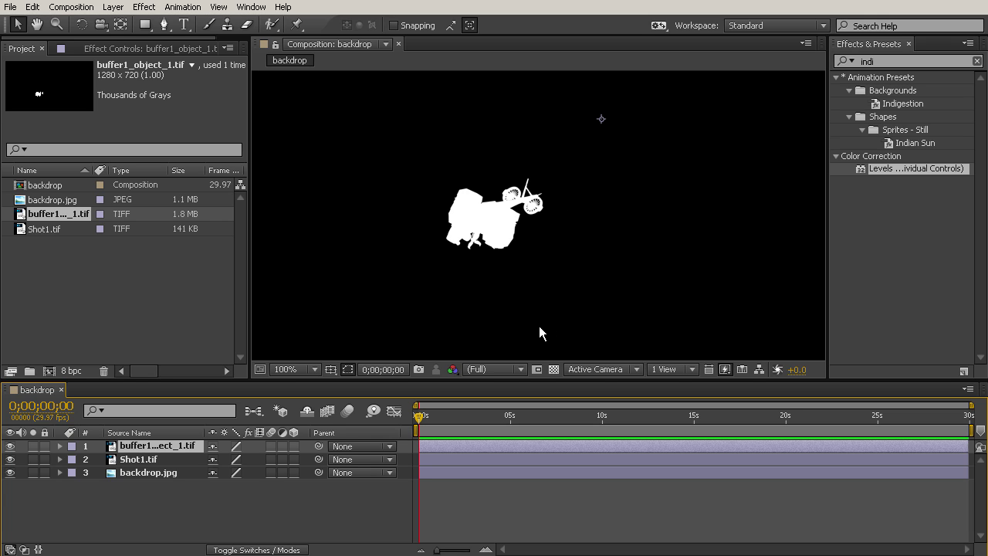
Step: Set Shot1.tif's track matte to Luma Matte using the buffer layer
left_click(252, 550)
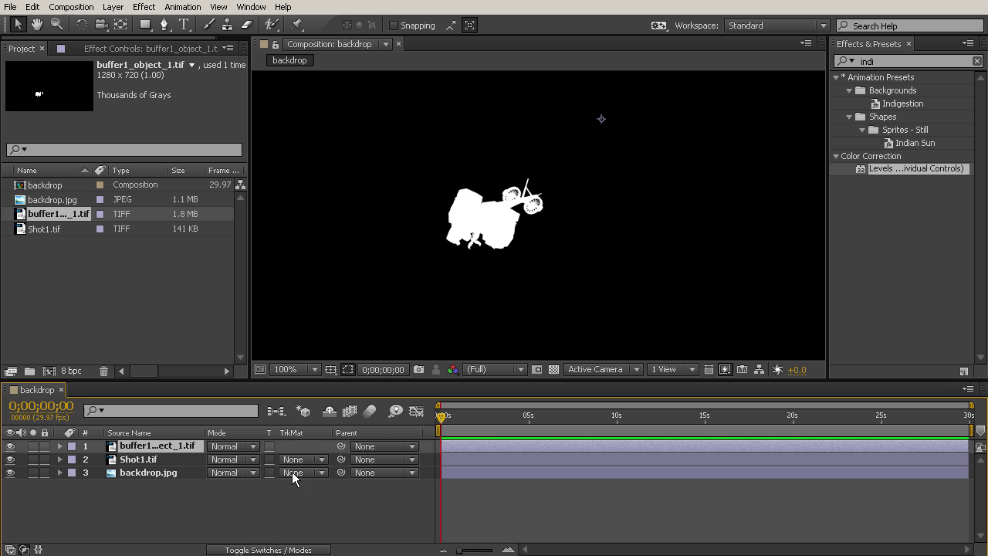
left_click(139, 460)
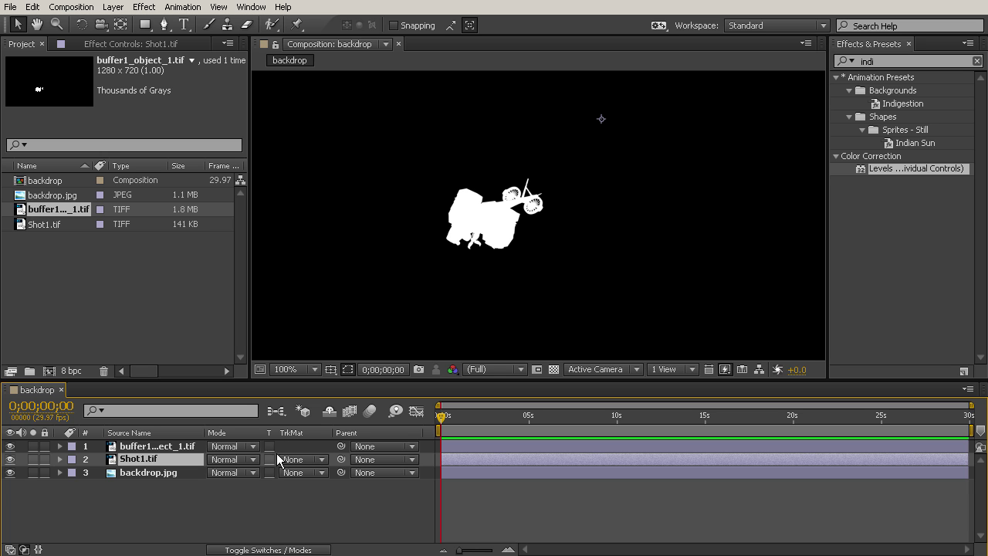
left_click(309, 460)
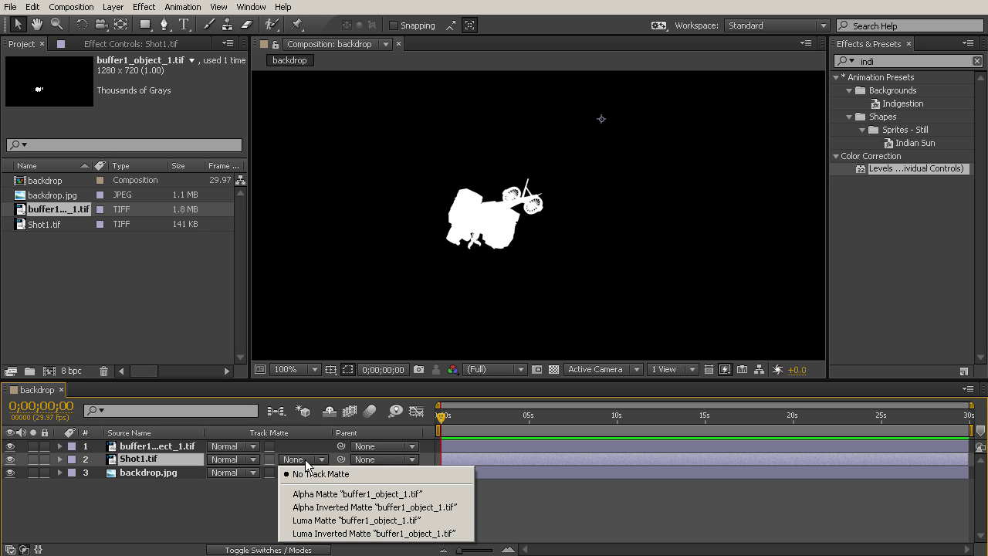
left_click(351, 522)
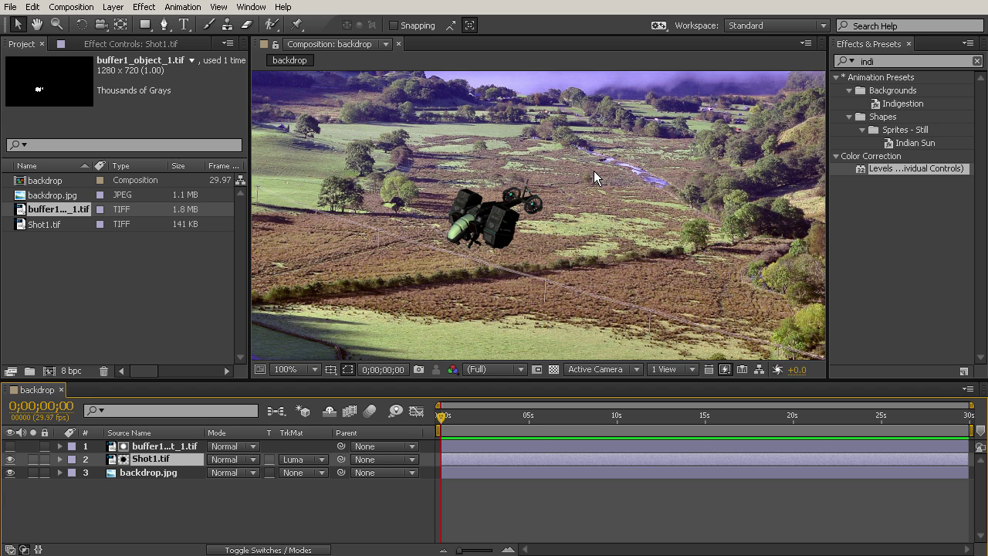
Step: Pre-compose the matted Shot1.tif and buffer layers into a new comp named 'Ship'
left_click(156, 448)
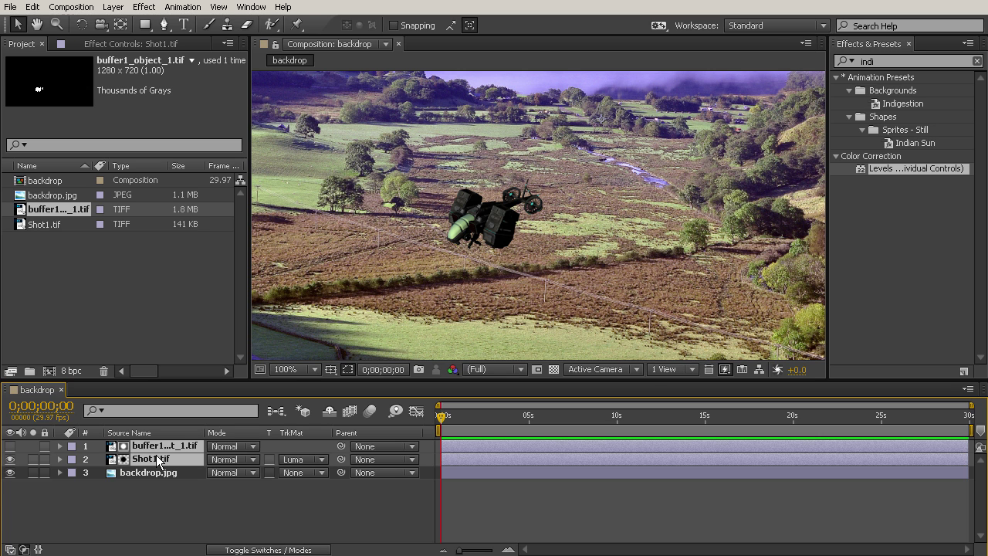
key("ctrl+shift+c")
type("Ship")
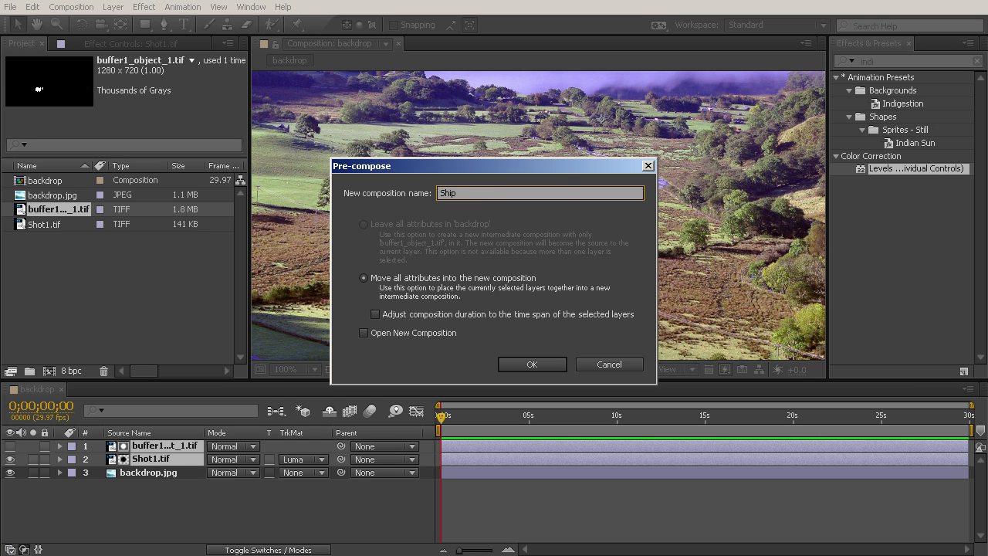
left_click(533, 365)
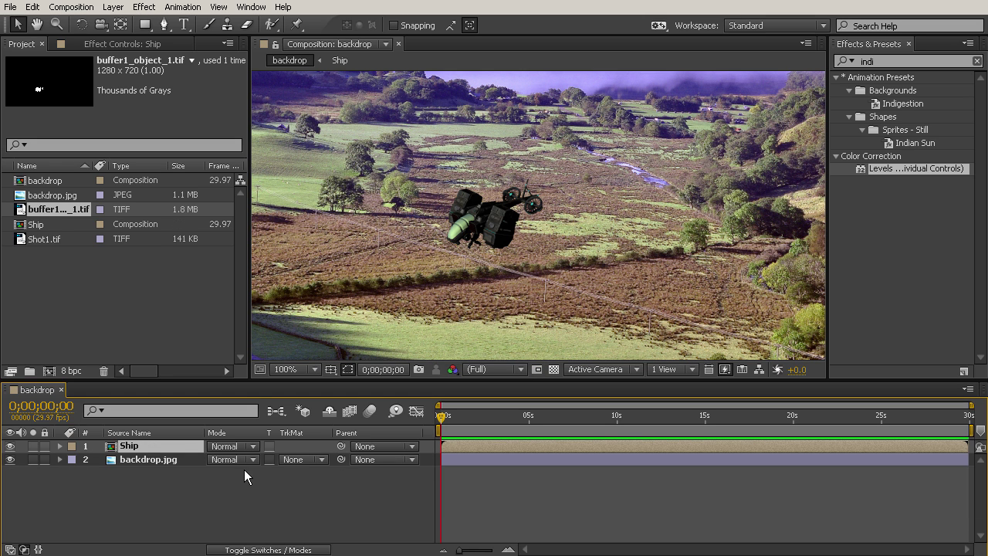
Step: Add new Shot1.tif and buffer1_object_1.tif layers, matte on top, and hide the Ship layer
left_click(43, 239)
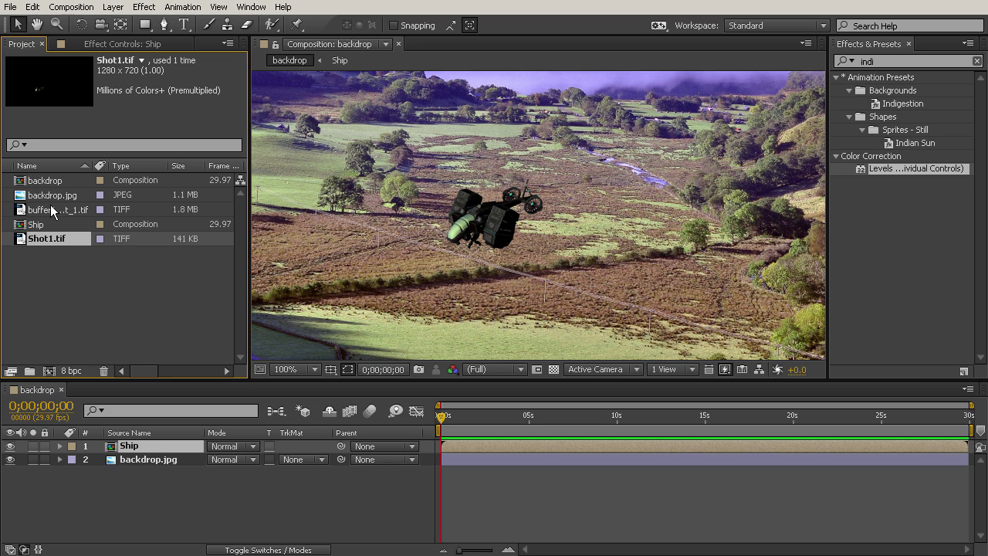
left_click(50, 210, "ctrl")
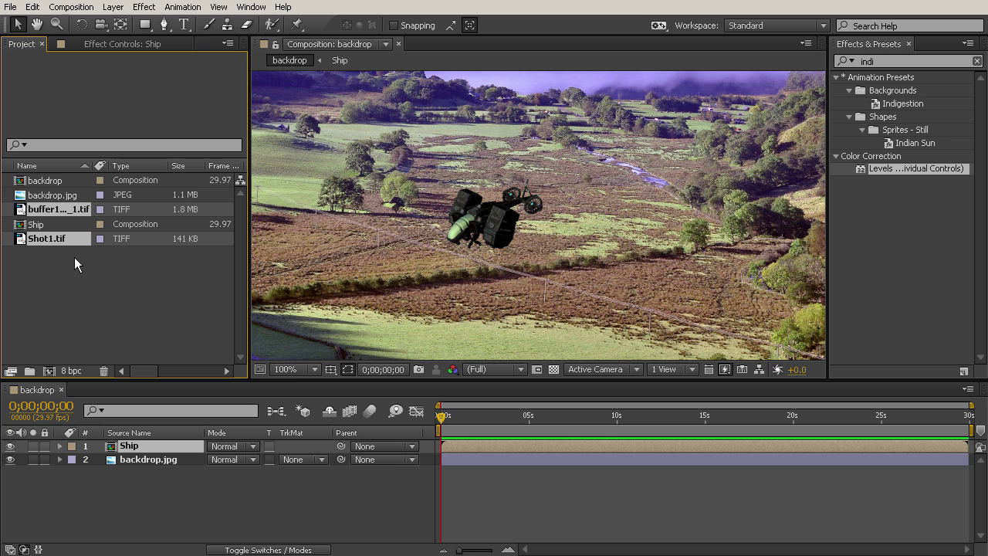
left_click_drag(39, 236, 139, 451)
left_click(136, 527)
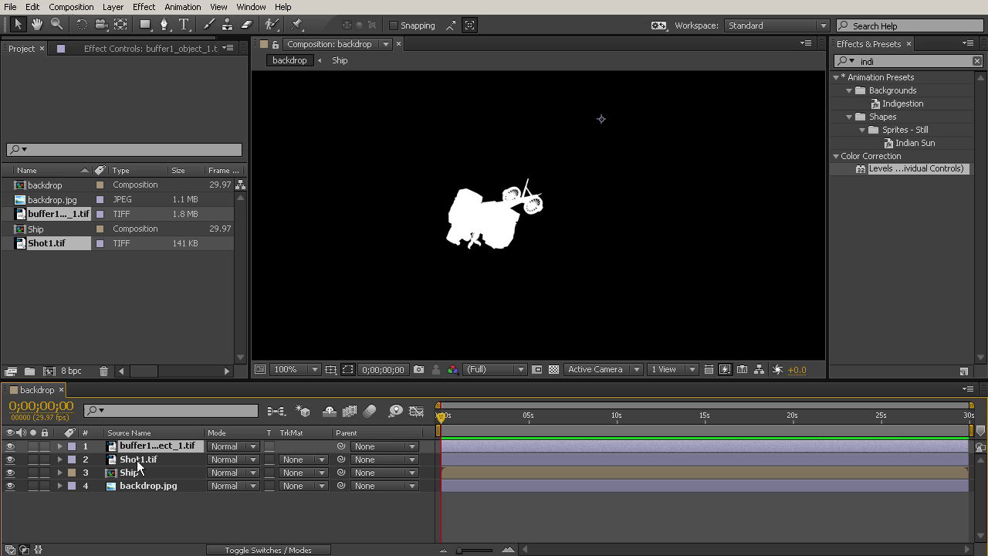
left_click(135, 473)
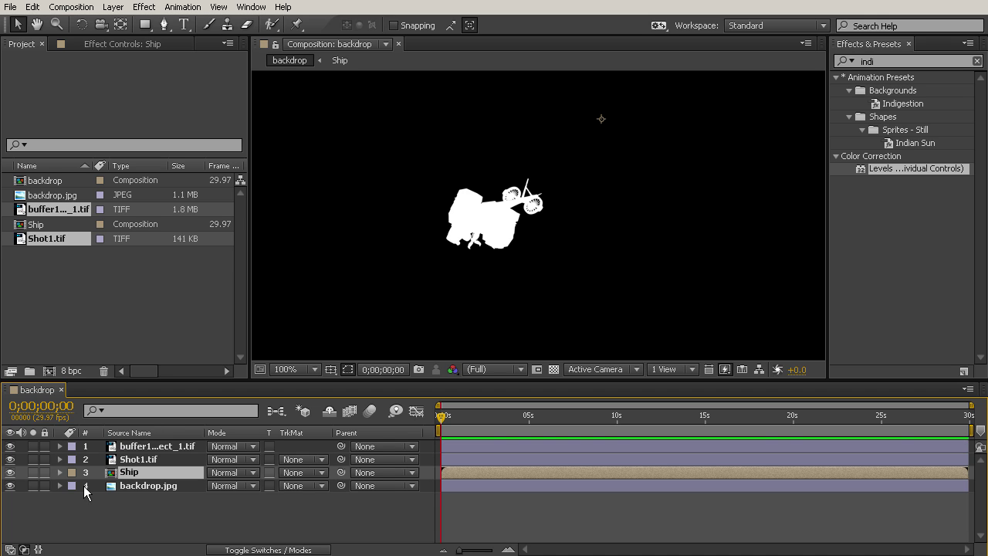
left_click(10, 472)
left_click(155, 455)
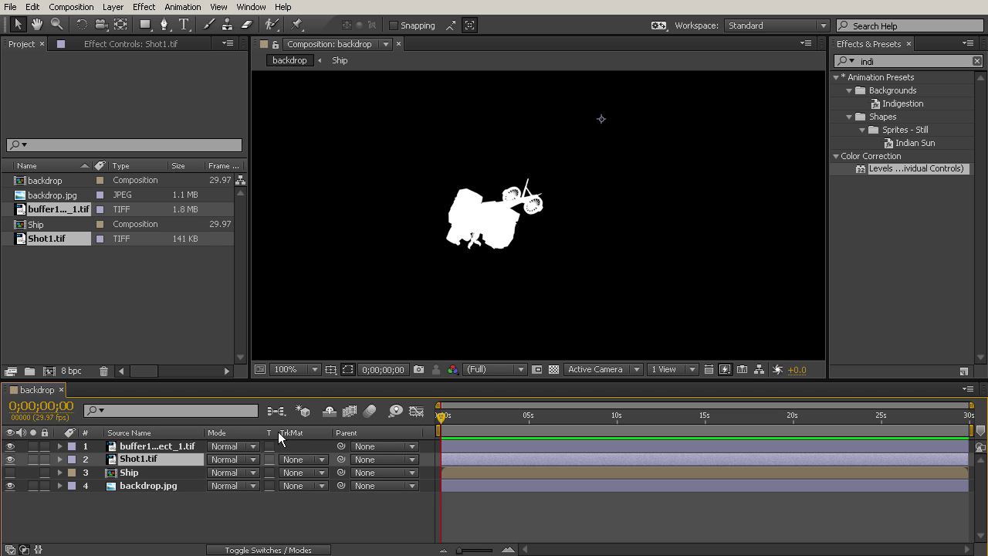
Step: Switch Shot1.tif to Luma Inverted Matte and pre-compose both layers into 'Shadow'
left_click(308, 460)
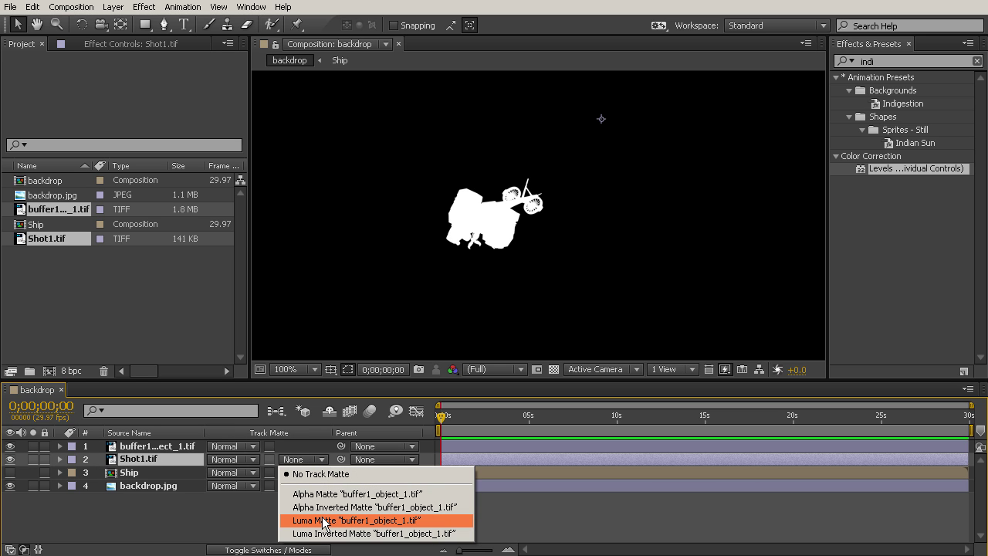
left_click(360, 534)
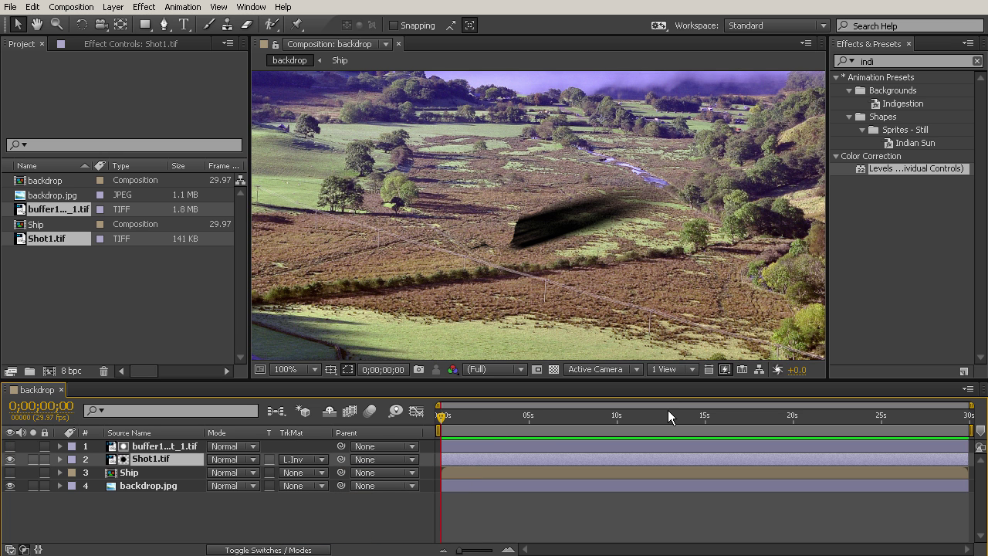
left_click(167, 444)
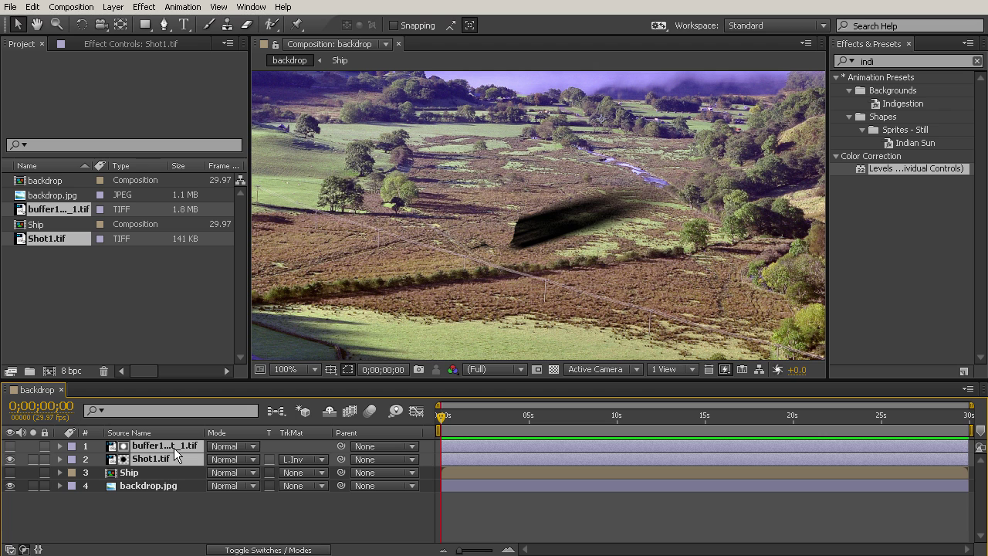
key("ctrl+shift+c")
type("Shadow")
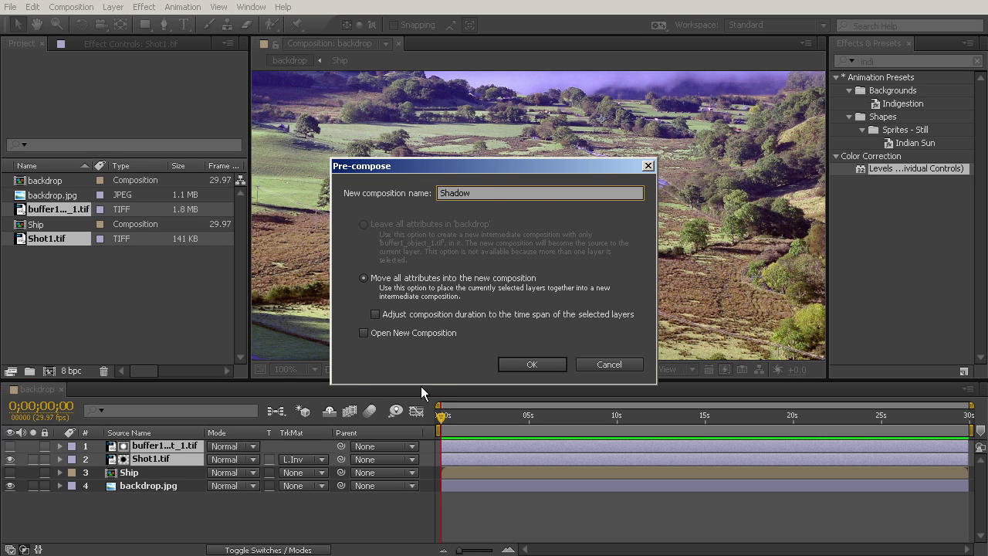
left_click(515, 367)
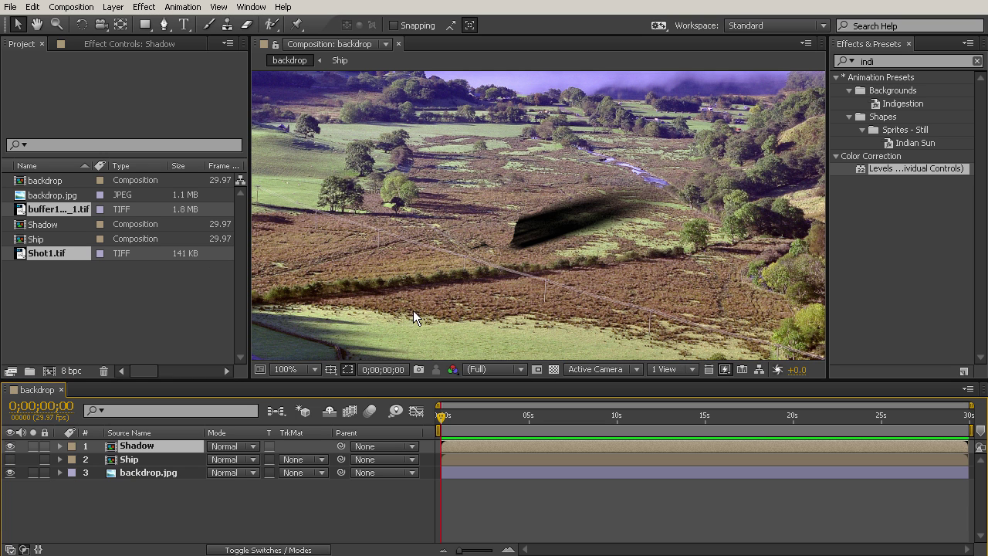
Step: Unhide Ship, drag it above the Shadow layer, and toggle visibility to verify the stacking
left_click(10, 459)
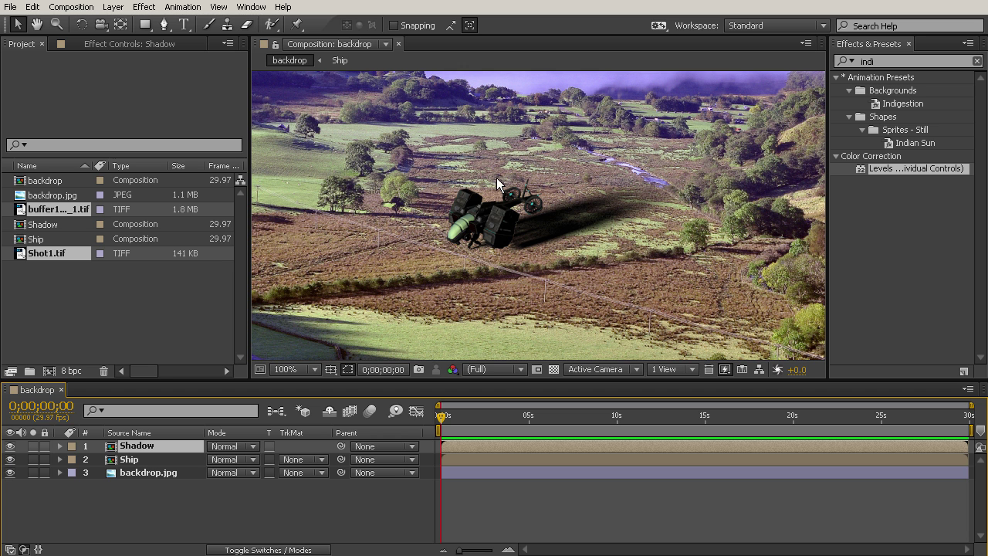
scroll(556, 193, "up", 3)
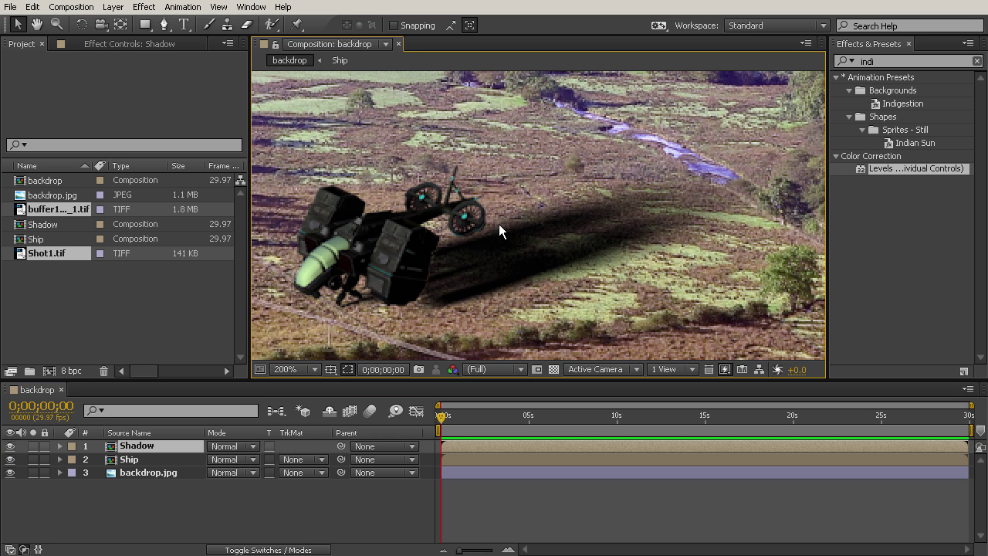
left_click(133, 460)
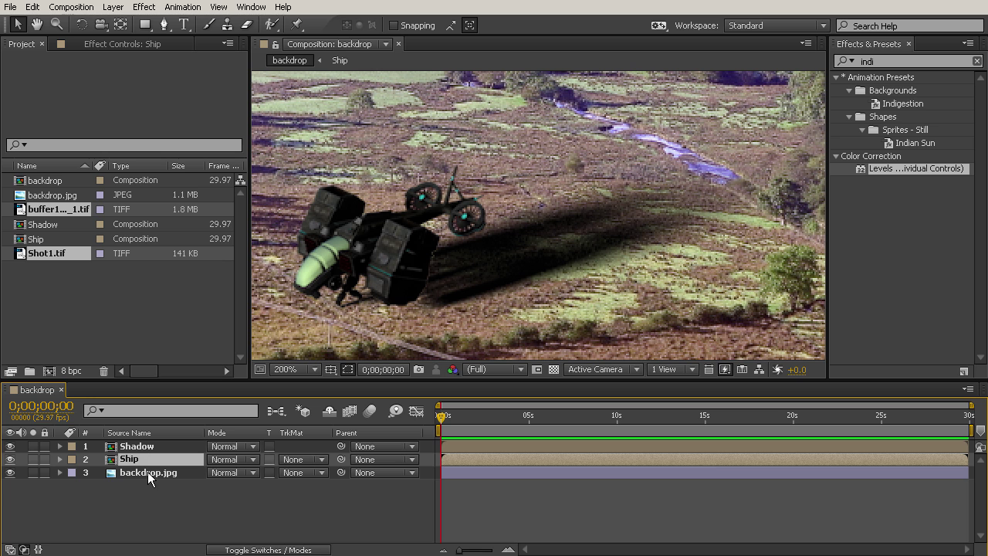
left_click_drag(133, 462, 135, 446)
left_click(10, 446)
left_click(10, 459)
left_click(10, 459)
scroll(441, 250, "down", 2)
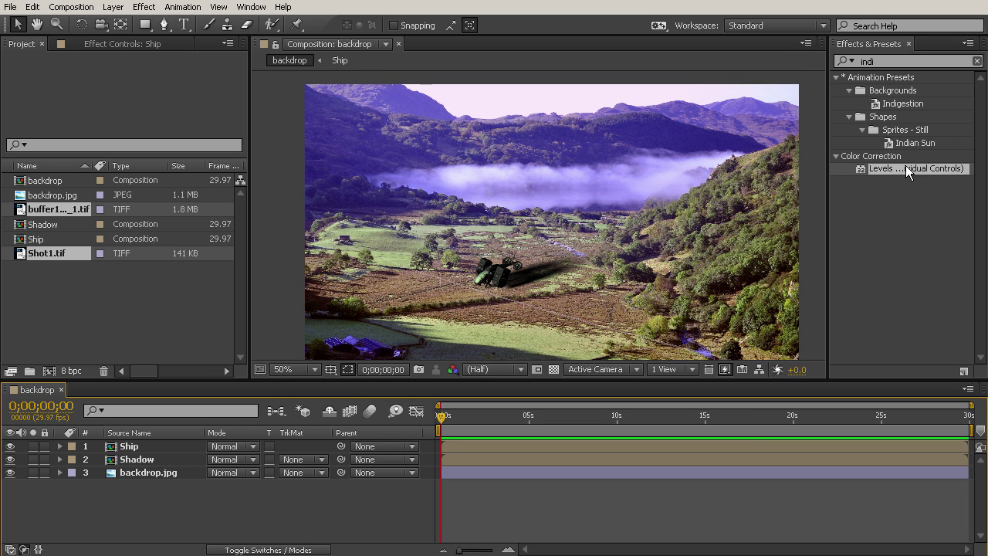
Step: Apply Levels (Individual Controls) to the Ship layer and scrub Blue Output Black to 17.8
left_click_drag(895, 168, 127, 446)
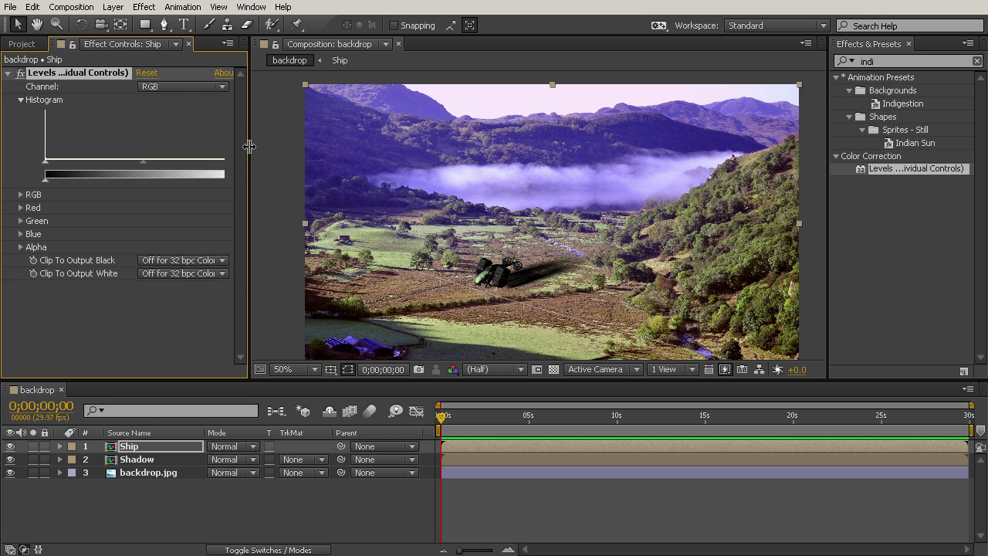
left_click_drag(248, 150, 353, 151)
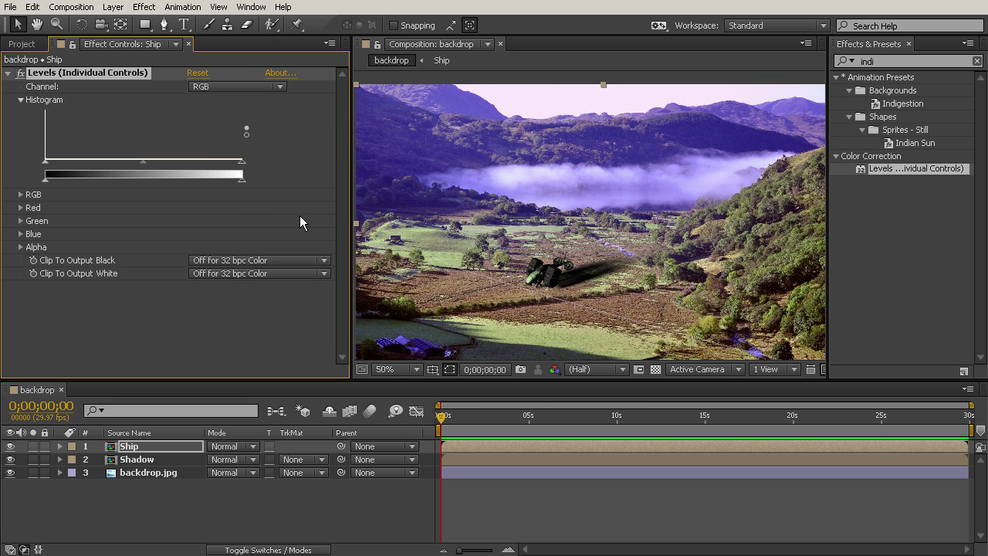
left_click(21, 233)
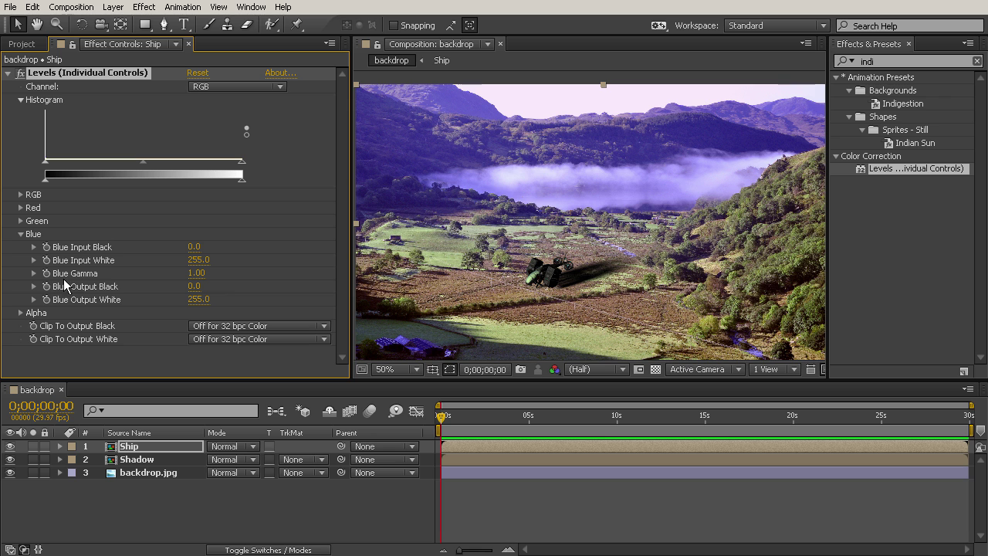
scroll(596, 294, "up", 2)
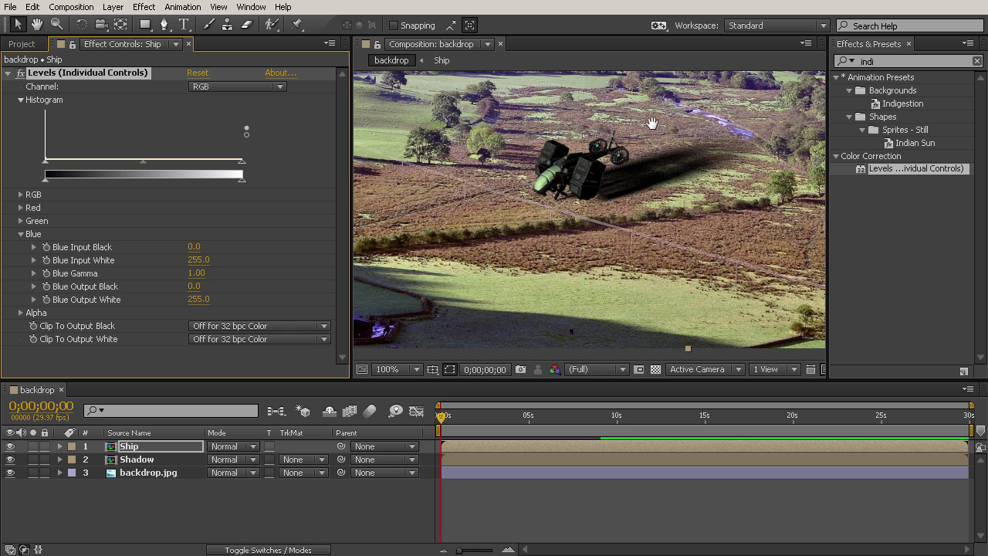
middle_click_drag(451, 185, 483, 226)
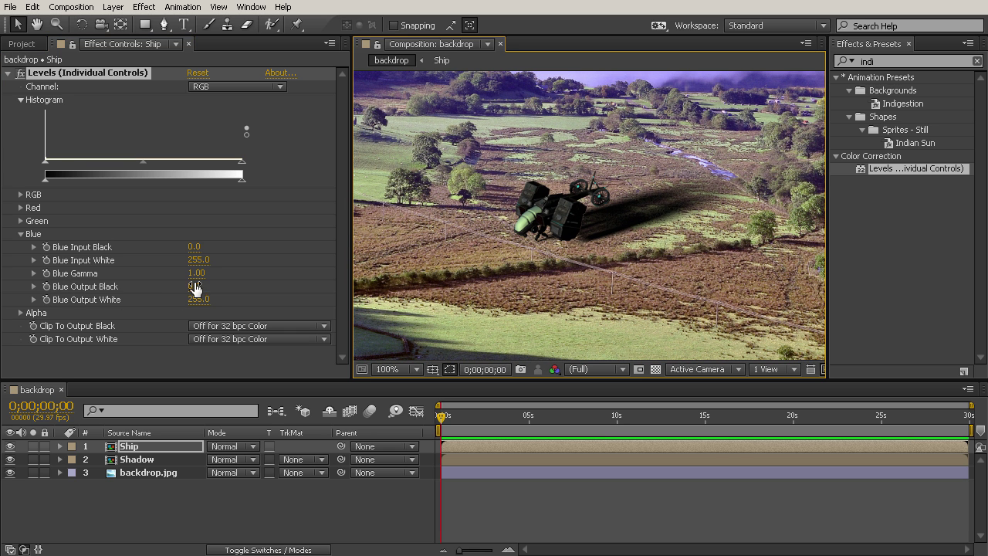
left_click_drag(194, 286, 207, 285)
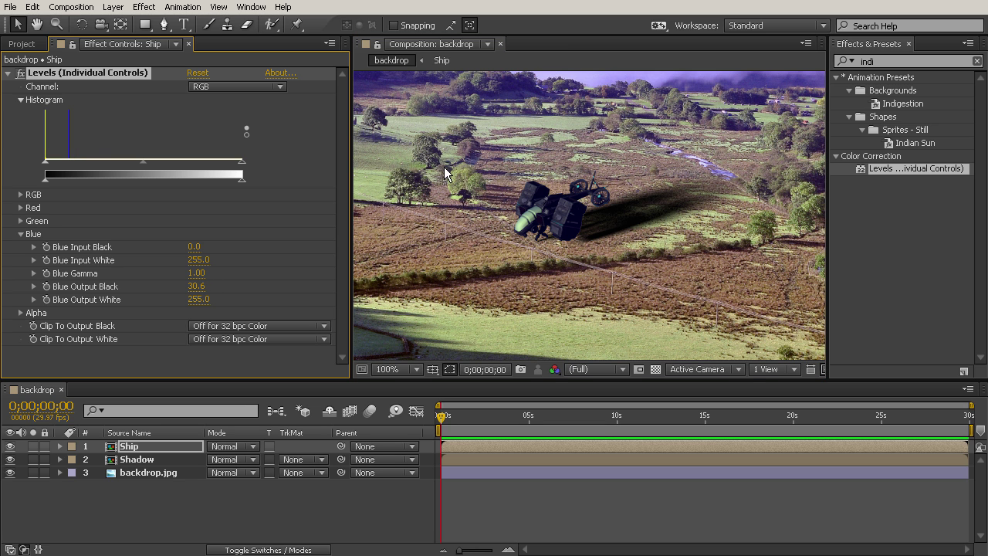
left_click_drag(446, 170, 620, 206)
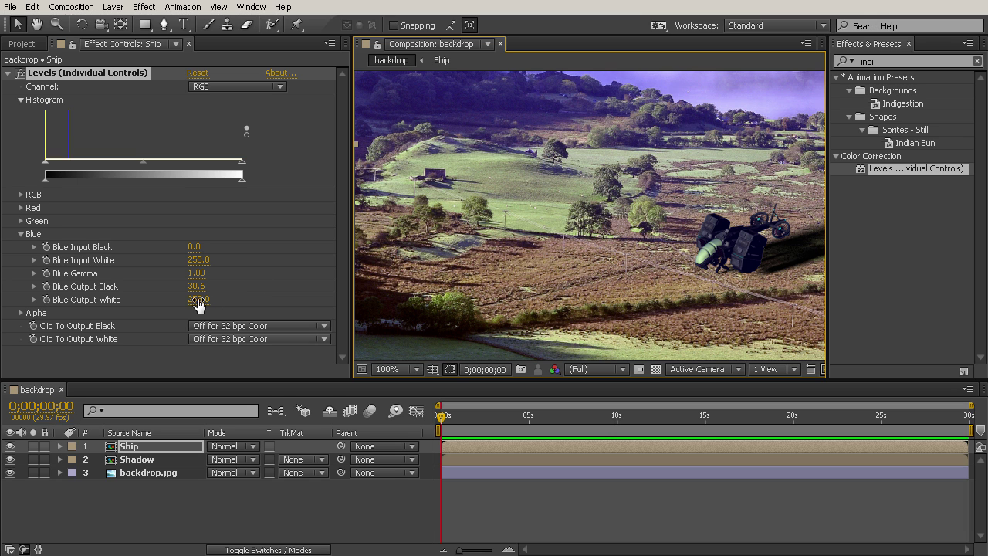
left_click_drag(197, 287, 195, 287)
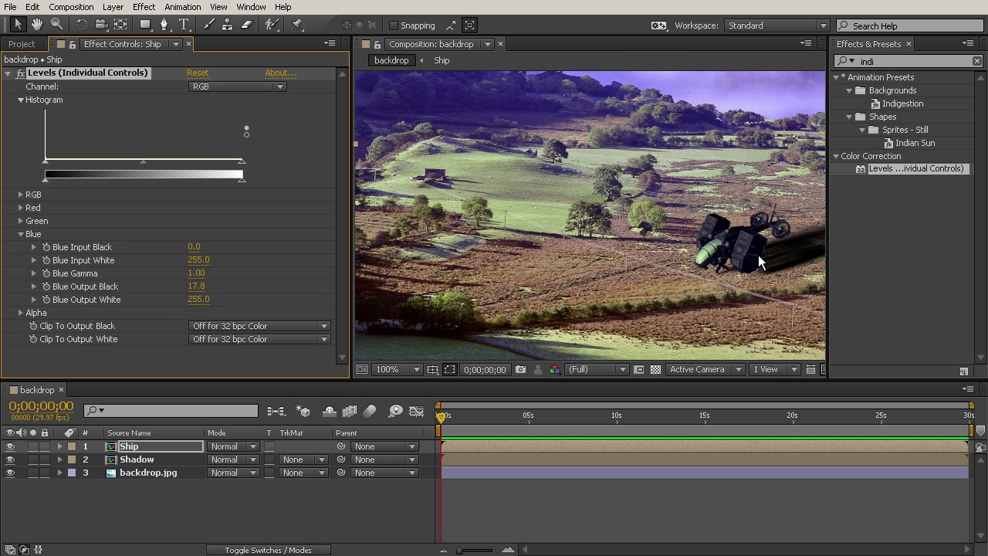
left_click_drag(780, 258, 661, 252)
Step: Apply Levels (Individual Controls) to the Shadow layer and raise Blue Output Black to 45.9
left_click(133, 460)
left_click_drag(873, 168, 129, 465)
left_click(21, 234)
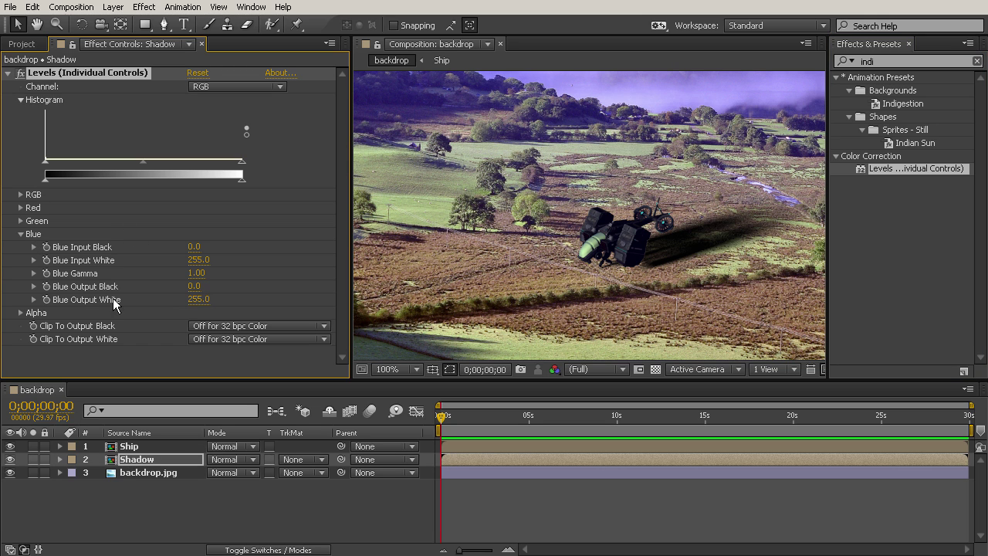
left_click_drag(193, 286, 211, 288)
left_click(135, 461)
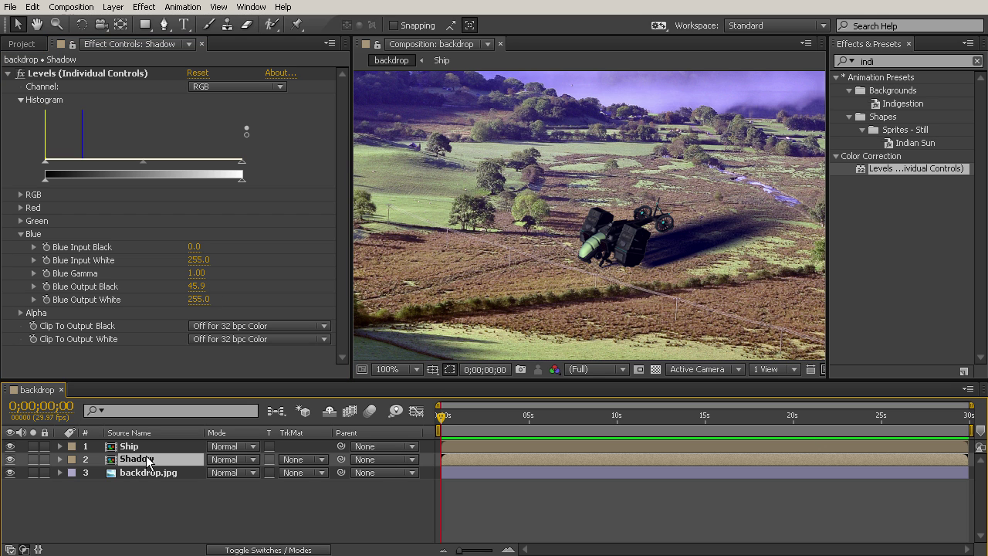
Step: Lower the Shadow layer's Opacity to 89%
key("t")
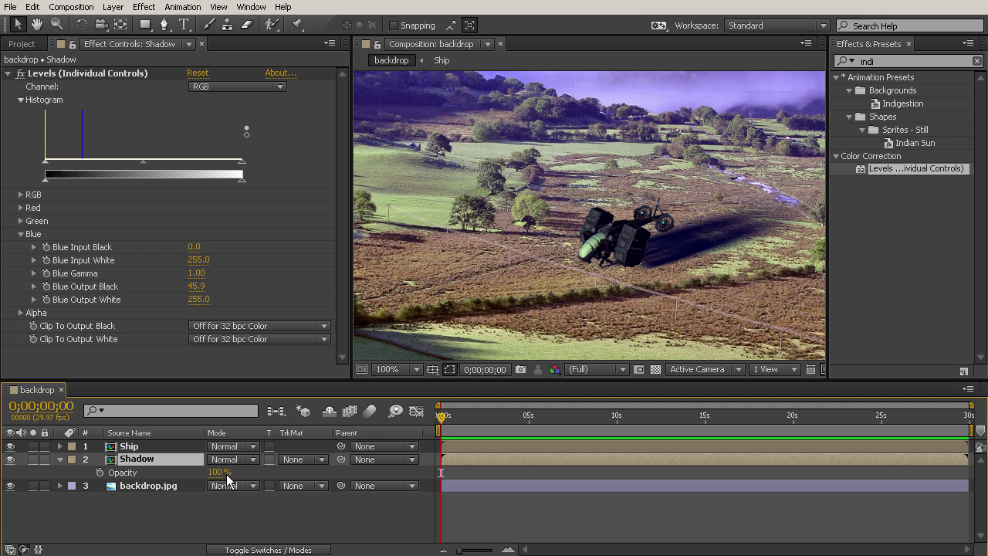
left_click_drag(216, 472, 209, 473)
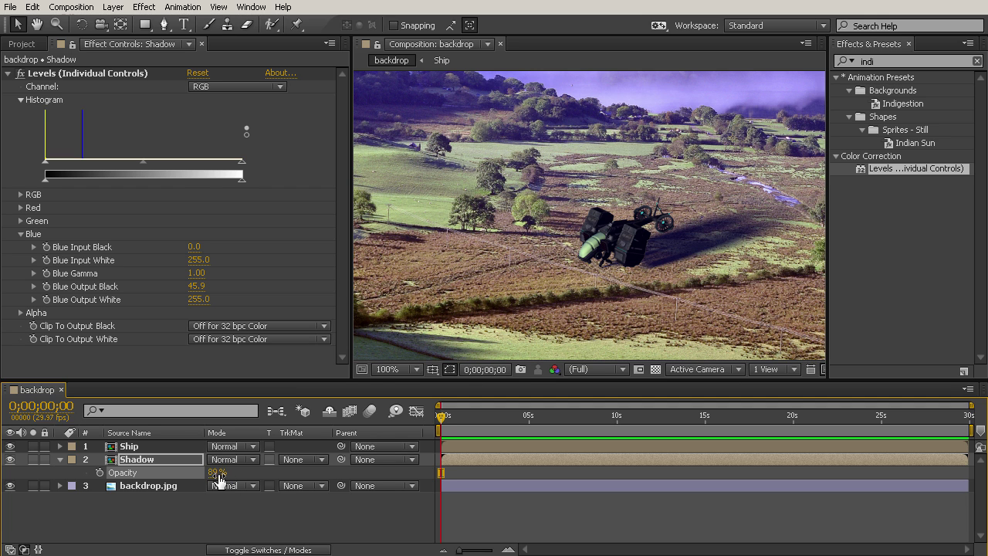
left_click(217, 474)
left_click(212, 516)
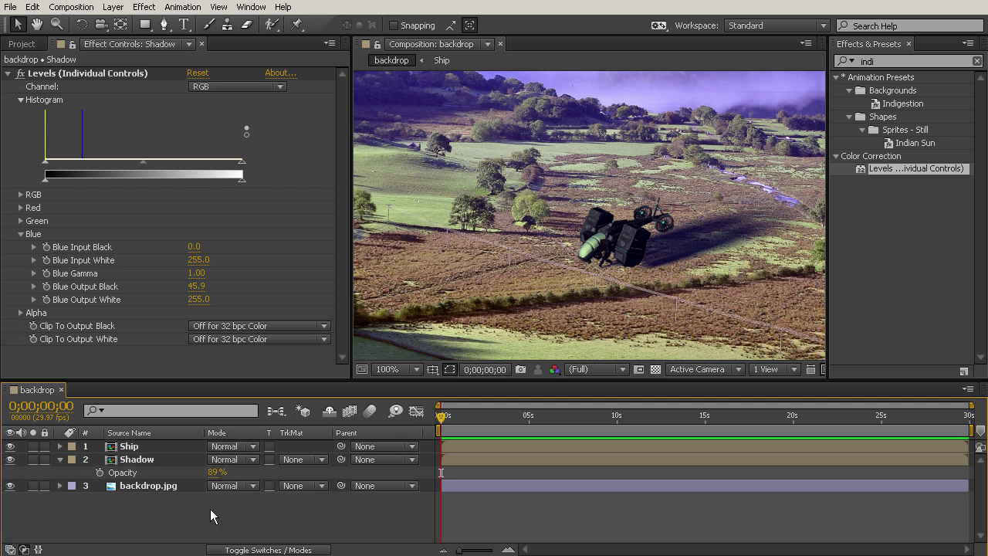
Step: Switch the Shadow layer's blend mode to Hard Light
left_click(224, 461)
left_click(252, 171)
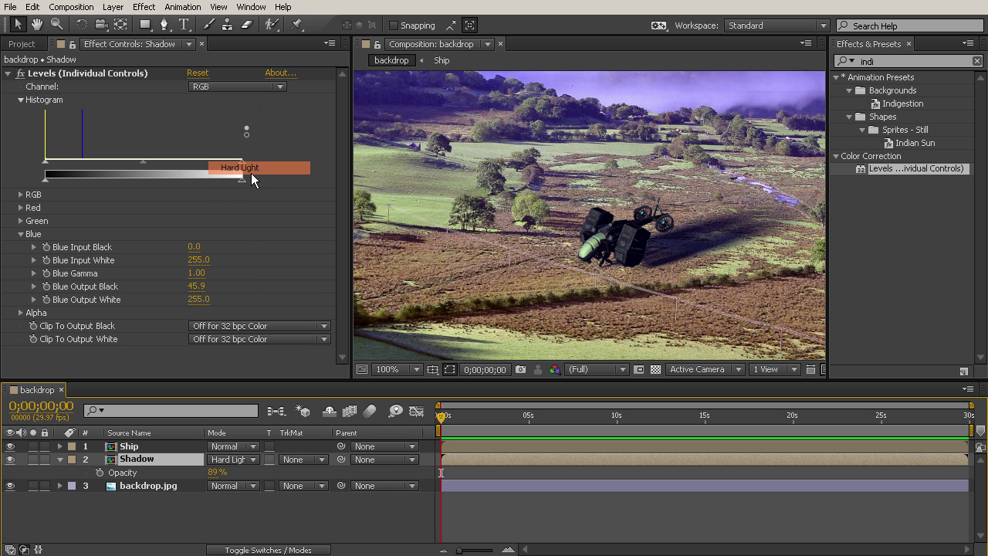
scroll(728, 252, "up", 4)
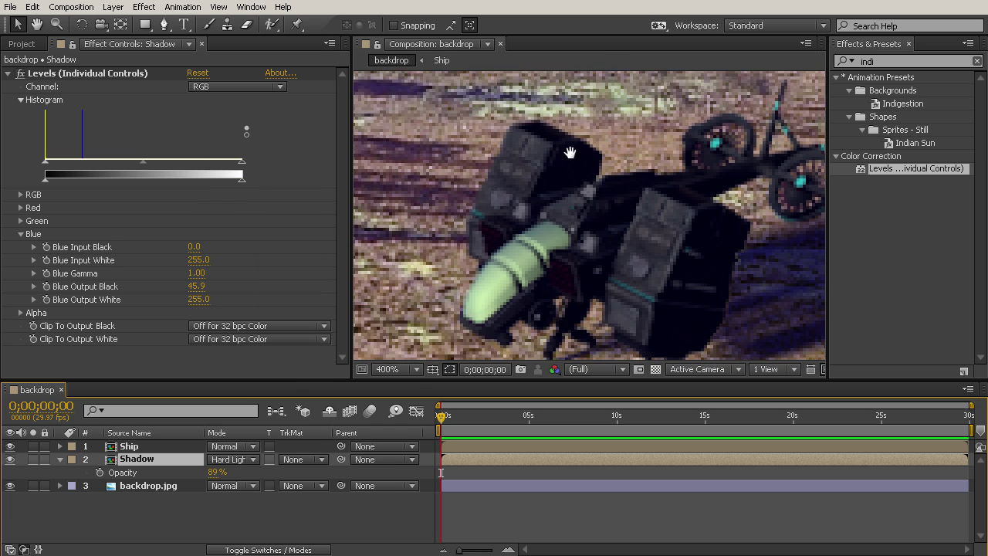
scroll(649, 193, "down", 6)
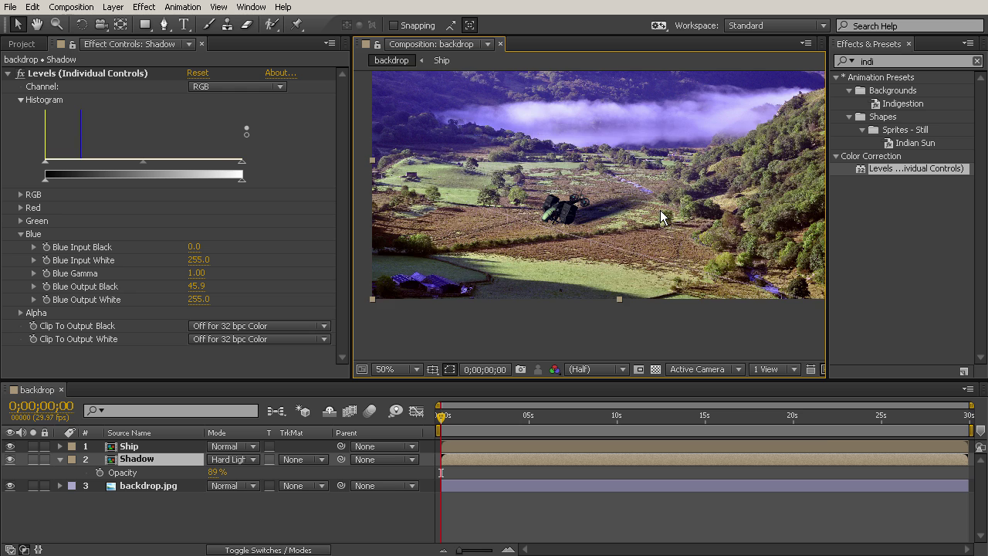
left_click_drag(669, 281, 634, 265)
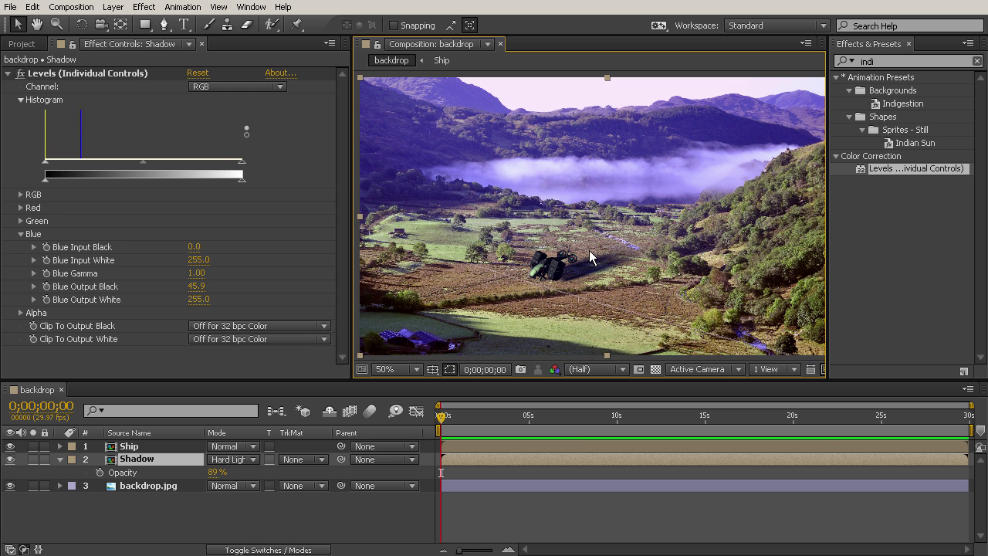
left_click(59, 459)
left_click(92, 505)
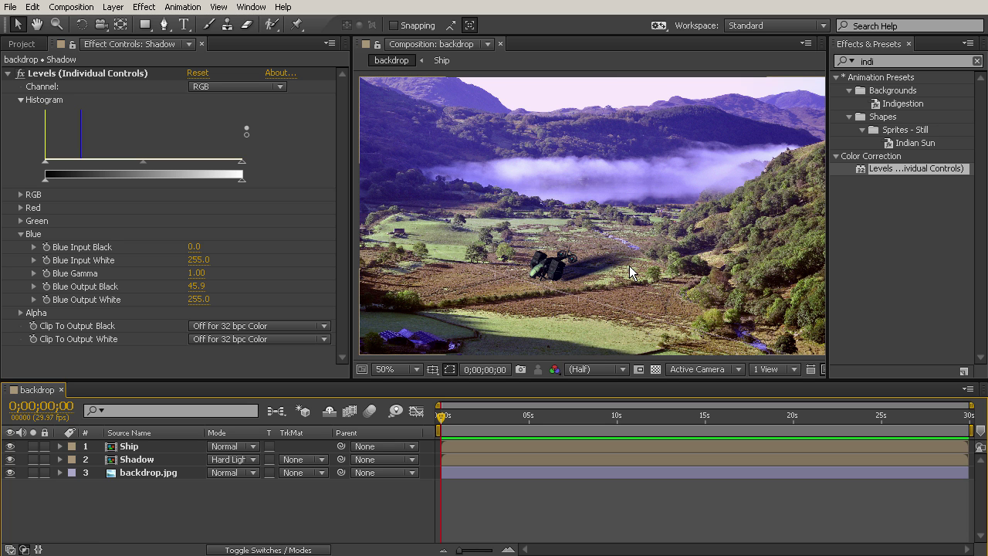
scroll(695, 222, "down", 2)
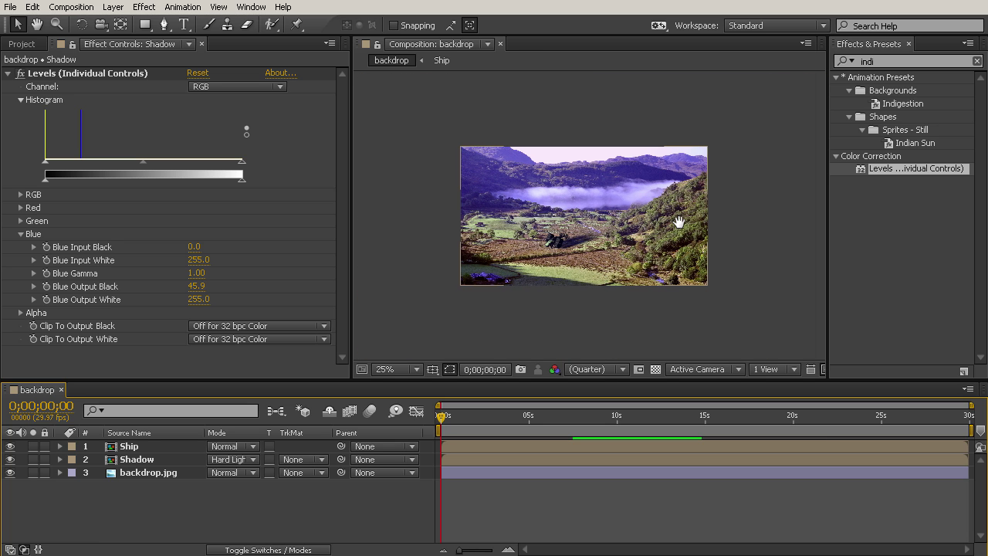
scroll(673, 222, "up", 2)
left_click_drag(673, 223, 709, 223)
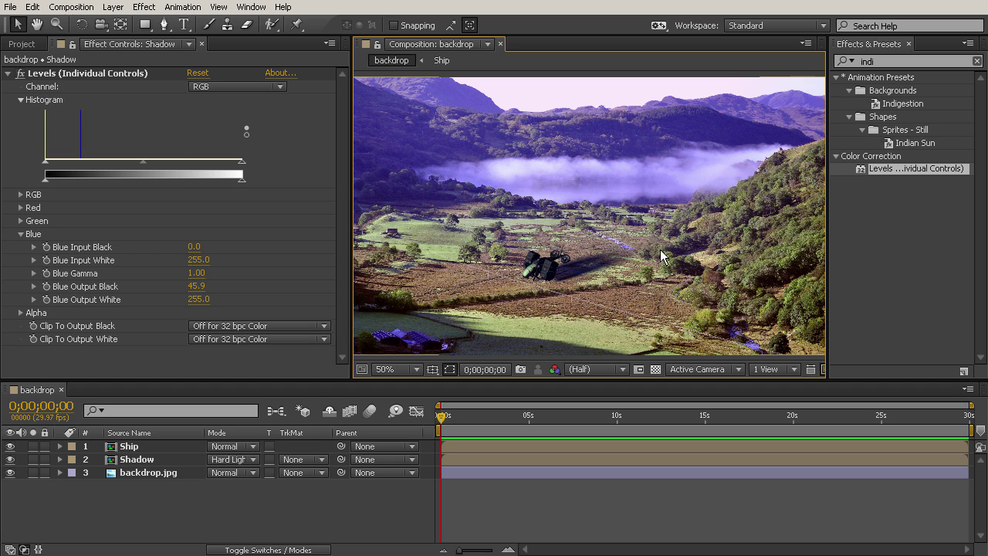